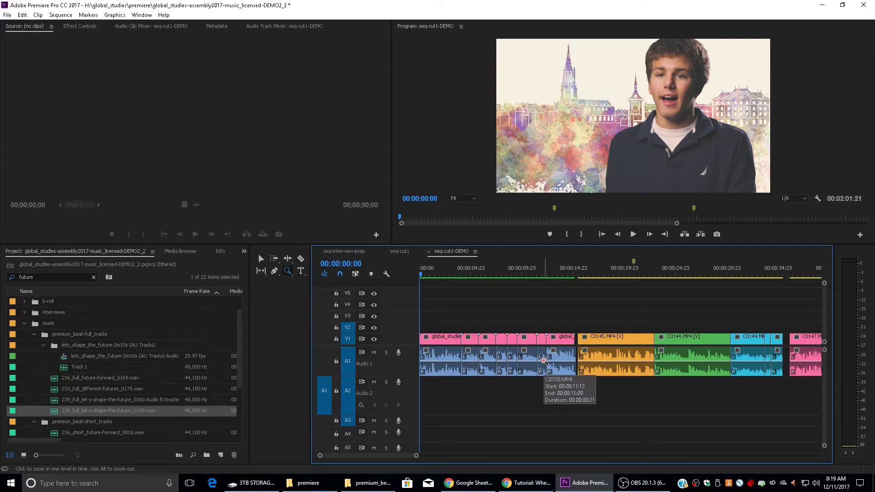
- Play back the opening interview clips in the sequence to hear the abrupt audio cuts between them
{"action": "left_click", "coordinate": [543, 361]}
{"action": "key", "text": "h"}
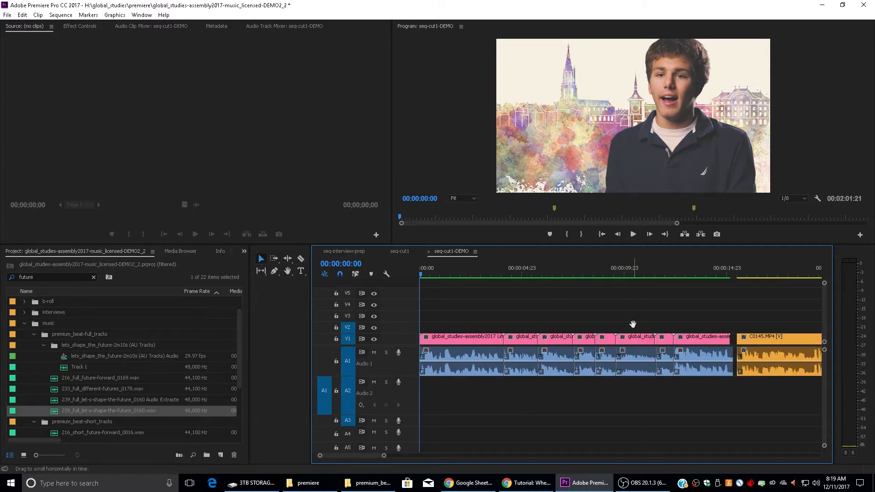
{"action": "key", "text": "space"}
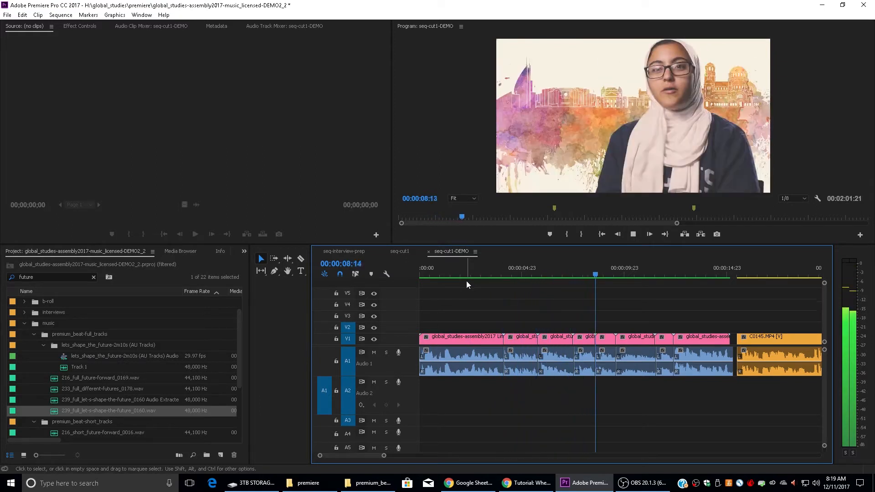
{"action": "mouse_move", "coordinate": [567, 270]}
{"action": "left_mouse_down"}
{"action": "mouse_move", "coordinate": [597, 269]}
{"action": "mouse_move", "coordinate": [575, 276]}
{"action": "left_mouse_up"}
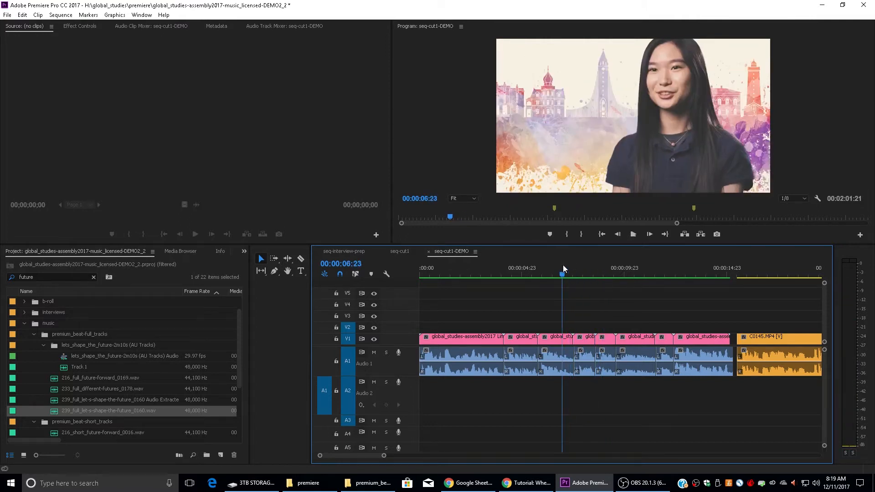
{"action": "key", "text": "space"}
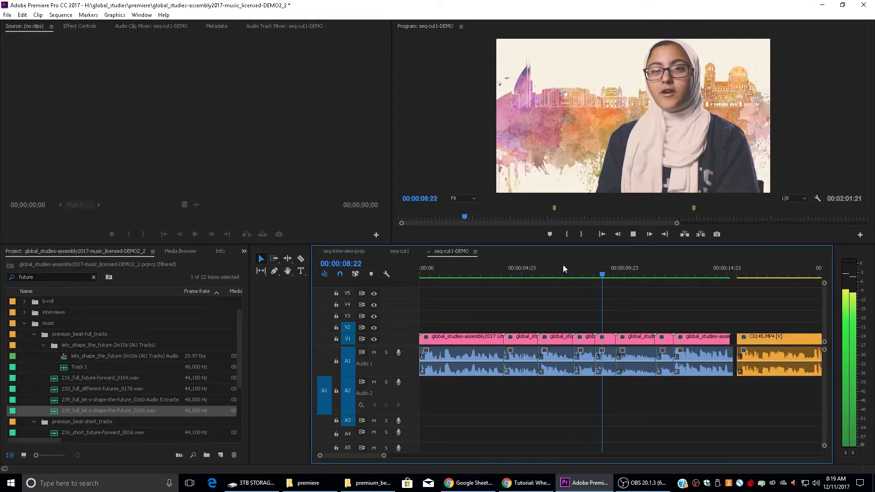
{"action": "key", "text": "space"}
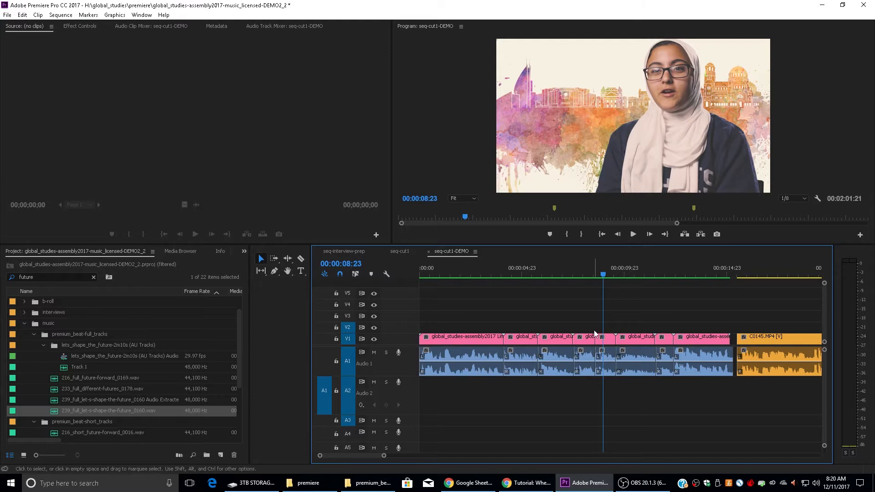
- Apply the default audio transition to the A1 cut at the end of C0142.MP4
{"action": "left_click", "coordinate": [592, 370]}
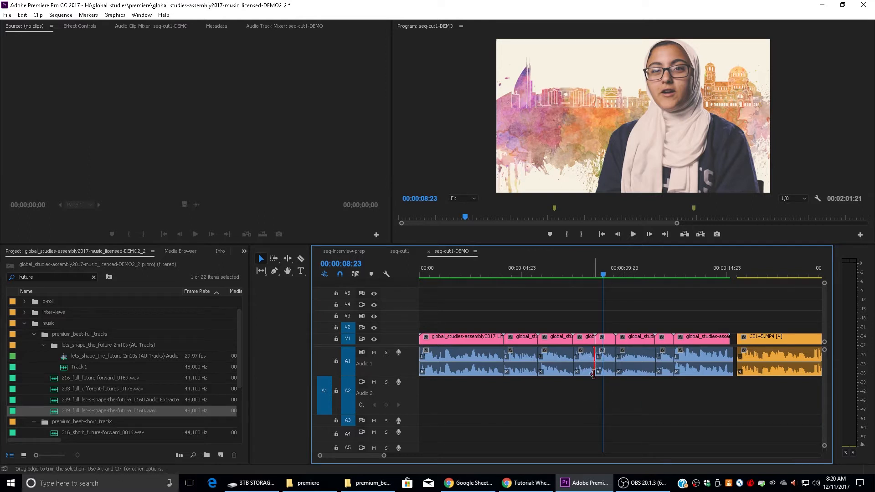
{"action": "key", "text": "z"}
{"action": "left_click", "coordinate": [596, 355]}
{"action": "left_click", "coordinate": [627, 354]}
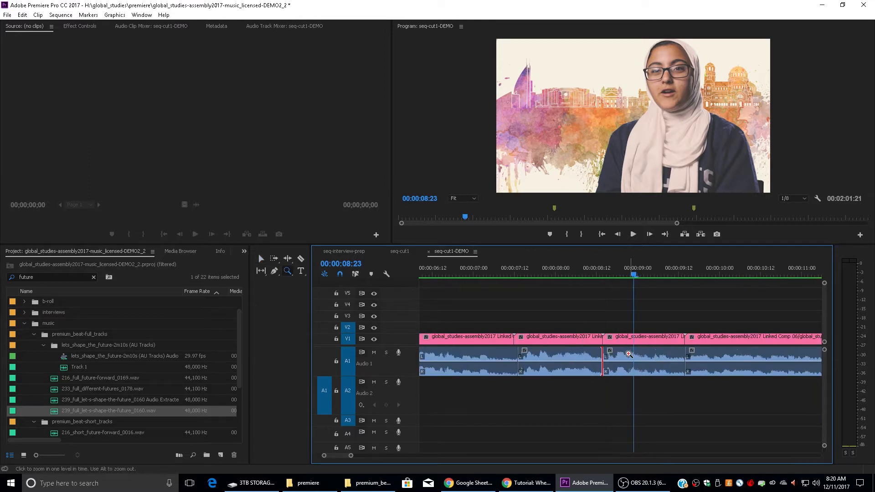
{"action": "left_click", "coordinate": [609, 357]}
{"action": "key", "text": "v"}
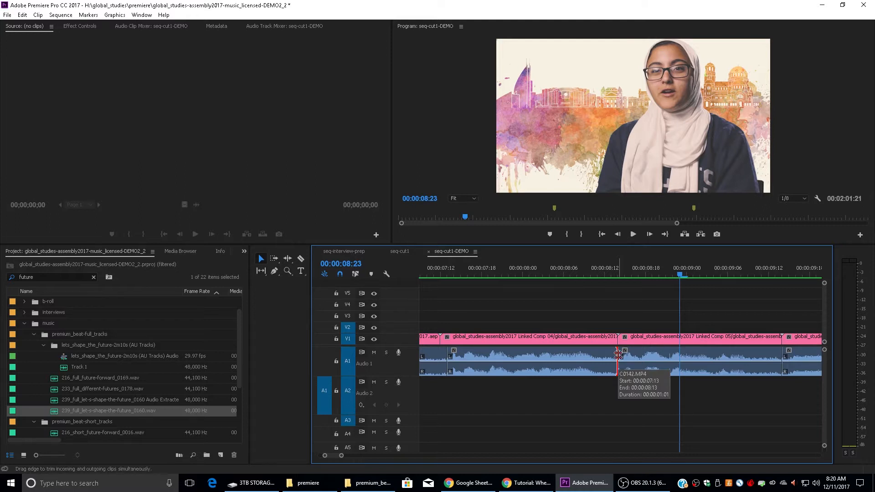
{"action": "key", "text": "ctrl+shift+d"}
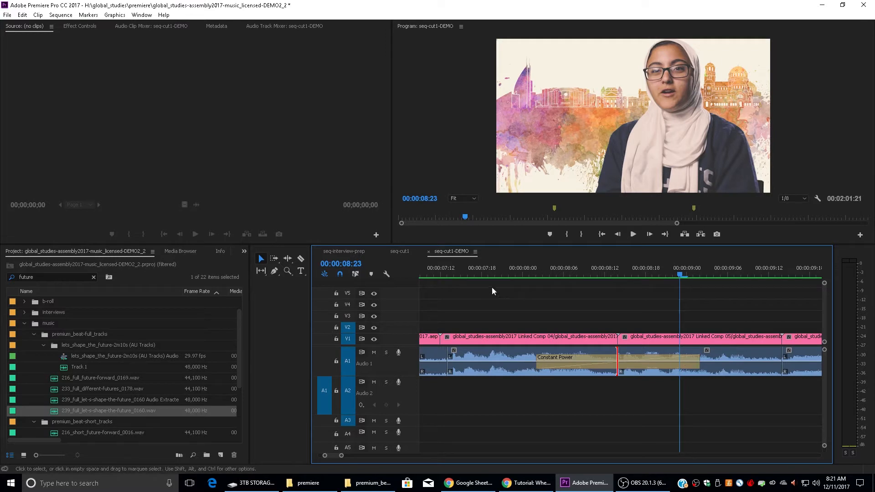
- Play the Constant Power crossfade and examine where it starts and ends on A1
{"action": "left_click", "coordinate": [461, 269]}
{"action": "key", "text": "space"}
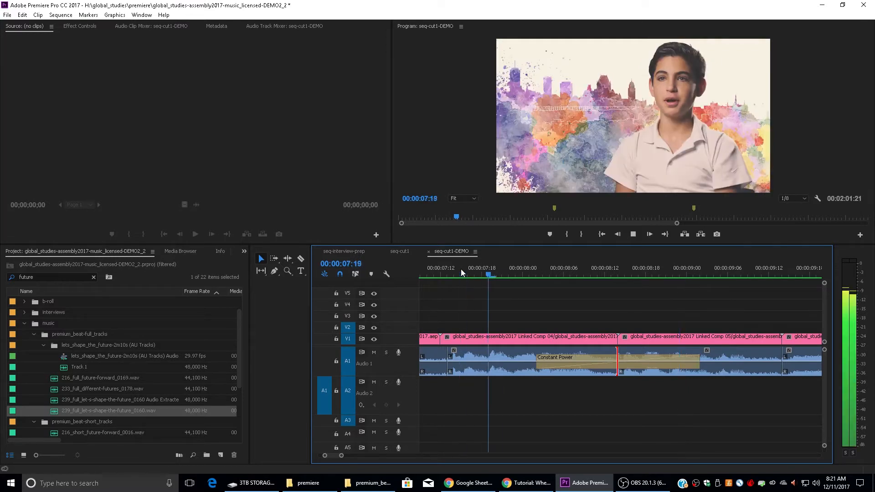
{"action": "key", "text": "space"}
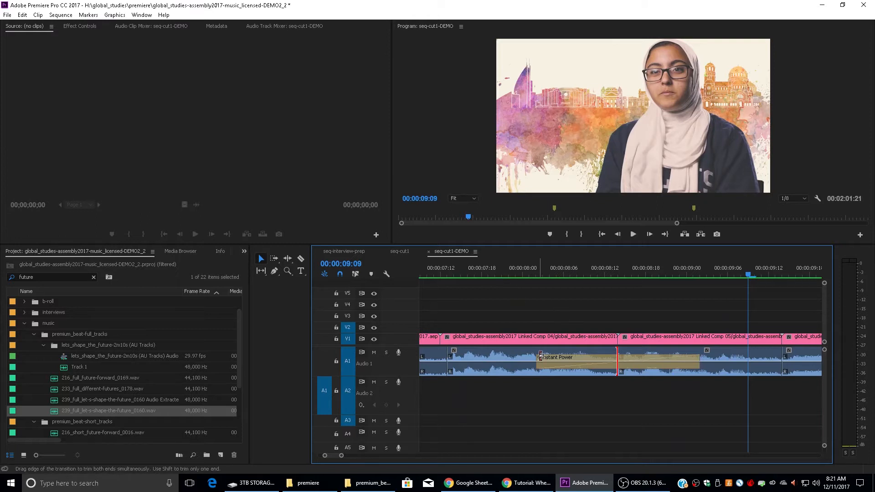
{"action": "left_click", "coordinate": [513, 357]}
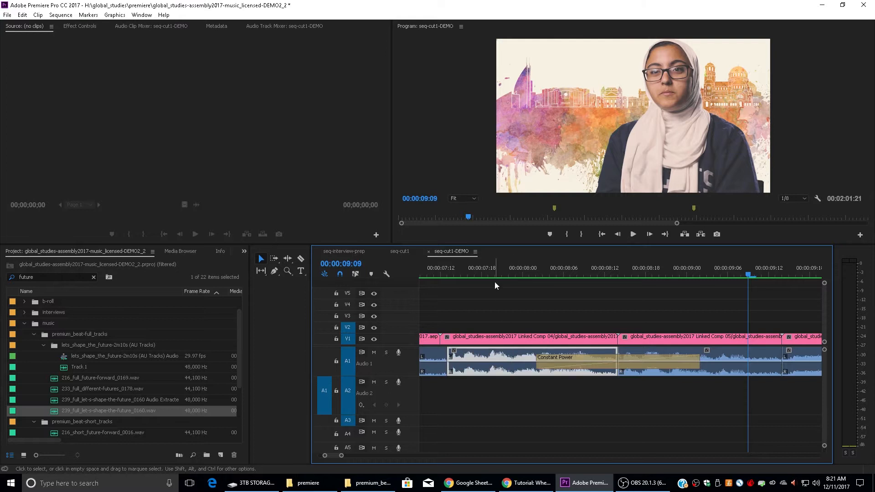
{"action": "left_click", "coordinate": [510, 275]}
{"action": "left_click", "coordinate": [701, 275]}
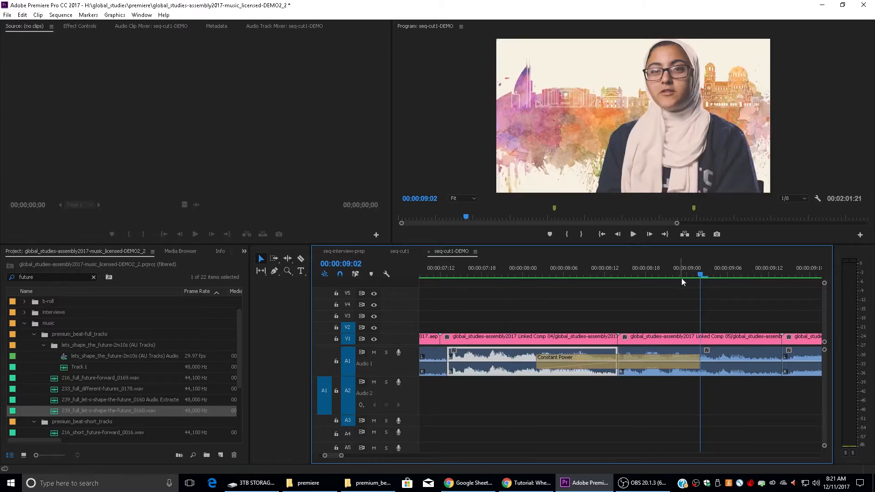
{"action": "left_click", "coordinate": [542, 273]}
{"action": "left_click", "coordinate": [539, 269]}
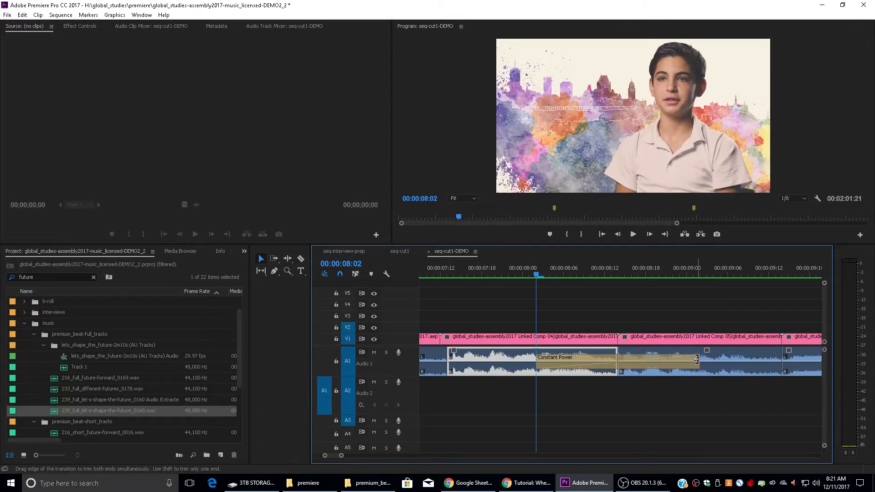
- Shorten the Constant Power crossfade to 4 frames and play back across the cut
{"action": "left_click_drag", "start_coordinate": [696, 360], "coordinate": [631, 360]}
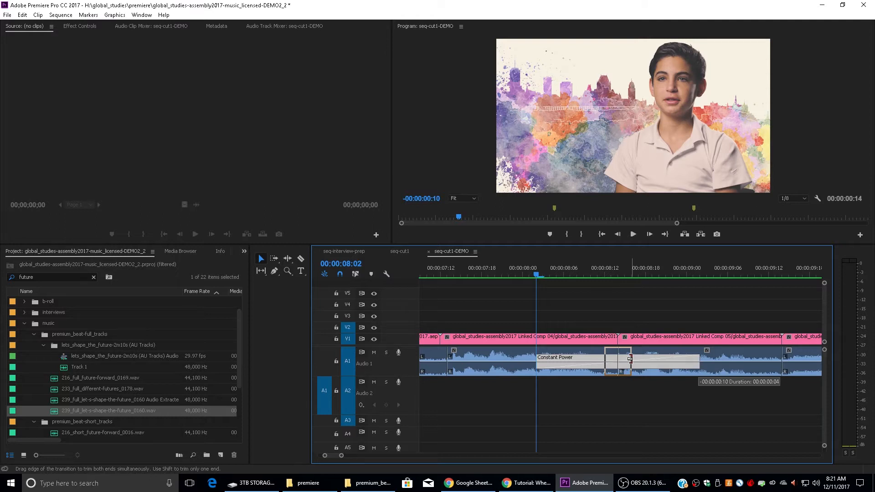
{"action": "left_click_drag", "start_coordinate": [631, 359], "coordinate": [630, 359]}
{"action": "left_click", "coordinate": [491, 272]}
{"action": "key", "text": "space"}
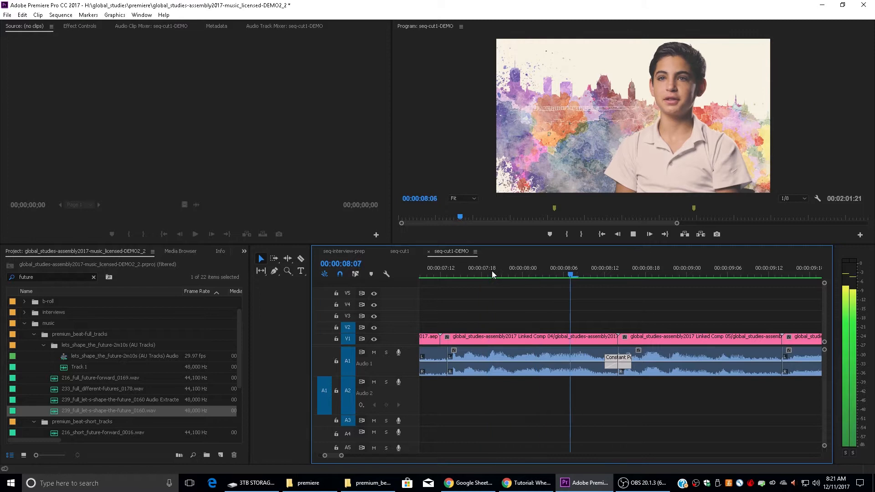
{"action": "key", "text": "space"}
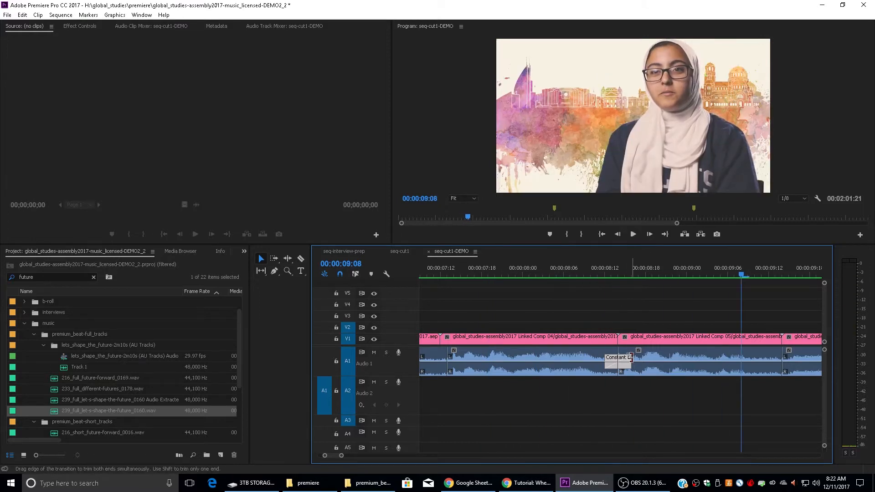
- Shorten the Constant Power crossfade further to about 2 frames around the cut and check it by playback
{"action": "left_click_drag", "start_coordinate": [630, 358], "coordinate": [623, 359]}
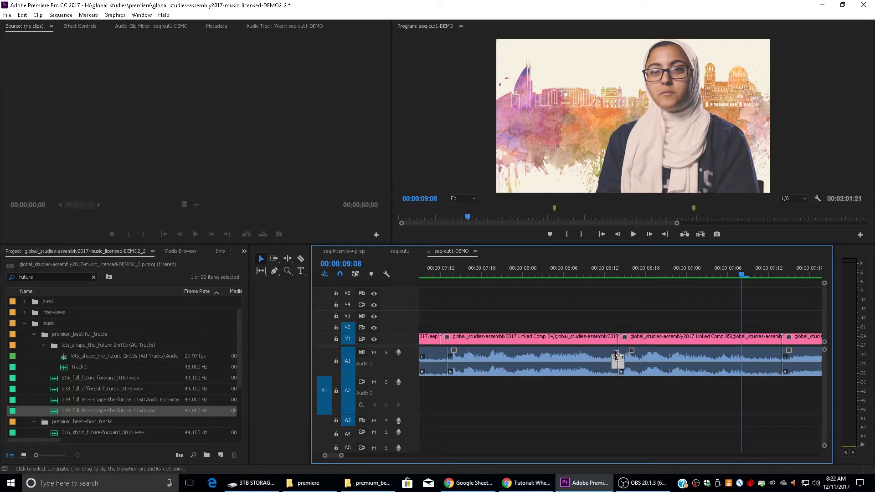
{"action": "left_click", "coordinate": [472, 267]}
{"action": "key", "text": "space"}
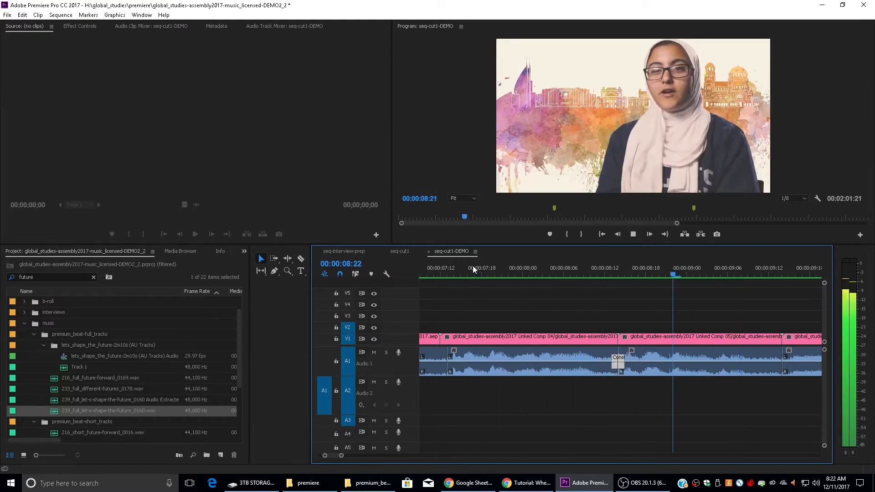
{"action": "key", "text": "space"}
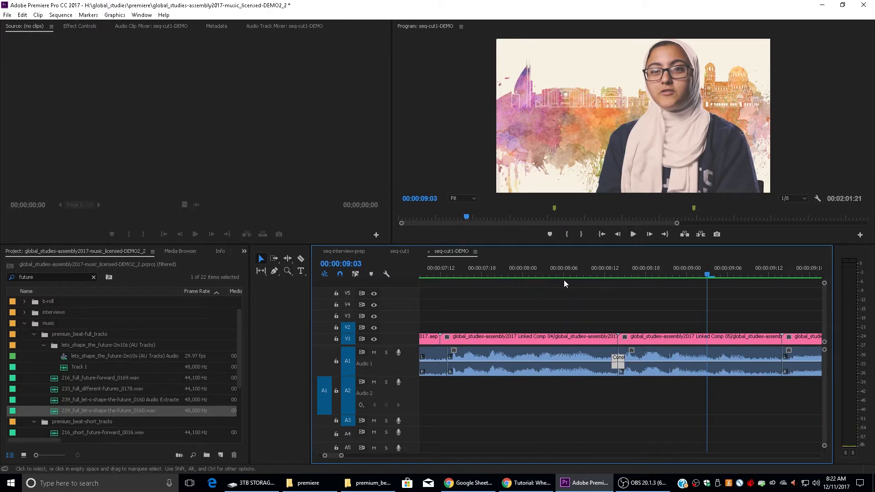
- Copy the shortened Constant Power crossfade to the next A1 cut and play back across both transitions
{"action": "left_click", "coordinate": [621, 363]}
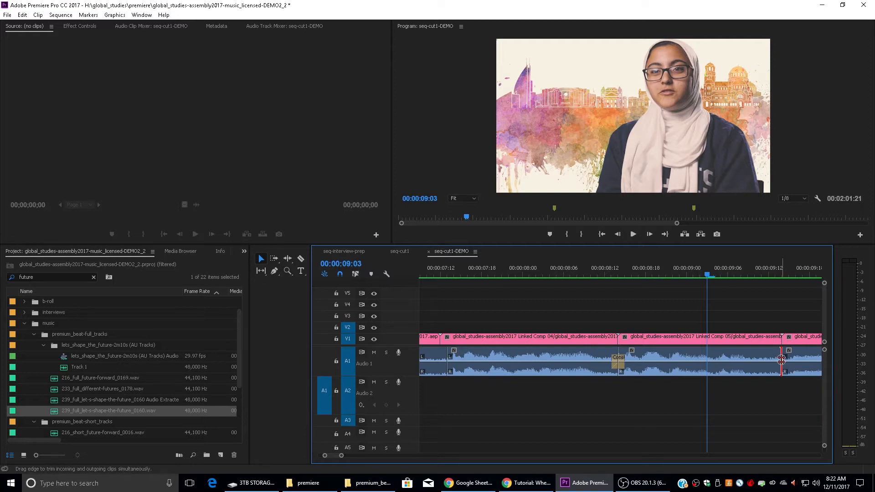
{"action": "key", "text": "ctrl+shift+d"}
{"action": "key", "text": "z"}
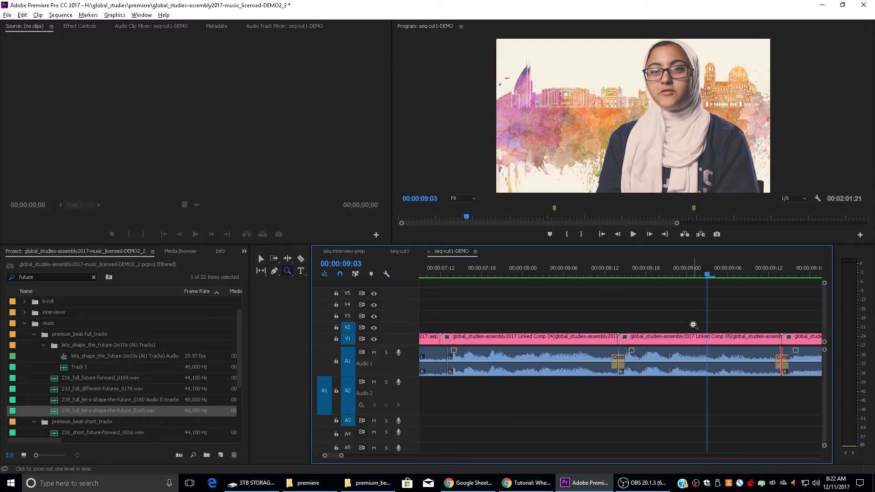
{"action": "left_click", "coordinate": [693, 325], "text": "alt"}
{"action": "key", "text": "v"}
{"action": "left_click", "coordinate": [569, 274]}
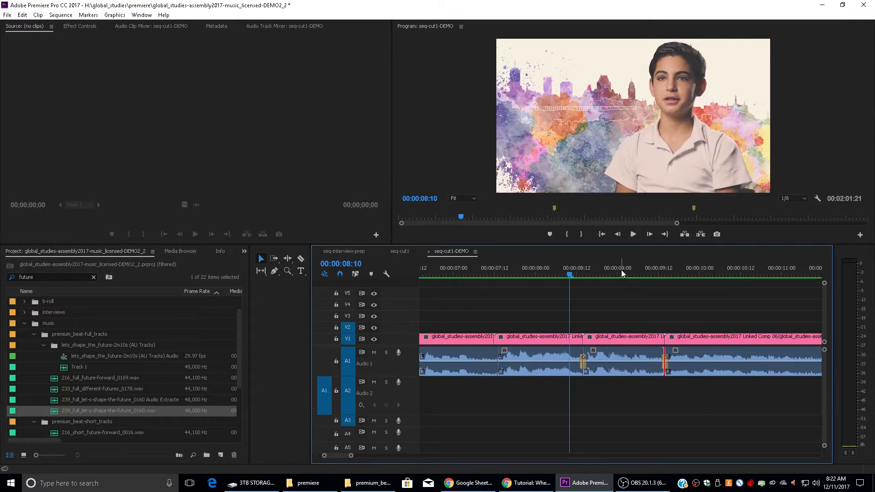
{"action": "key", "text": "space"}
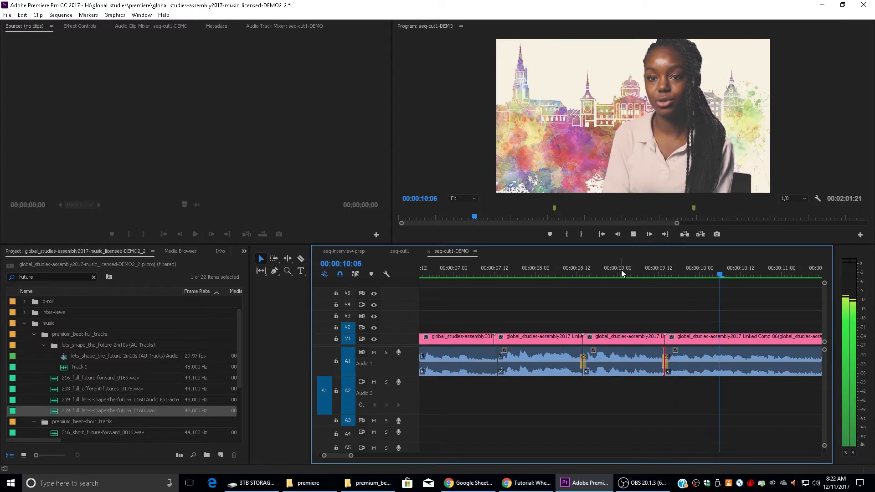
{"action": "key", "text": "space"}
- Play from about 00:00:14:00 across the audio gap before C0145.MP4 to hear how the previous clip ends
{"action": "key", "text": "z"}
{"action": "left_click", "coordinate": [622, 315], "text": "alt"}
{"action": "left_click", "coordinate": [621, 316], "text": "alt"}
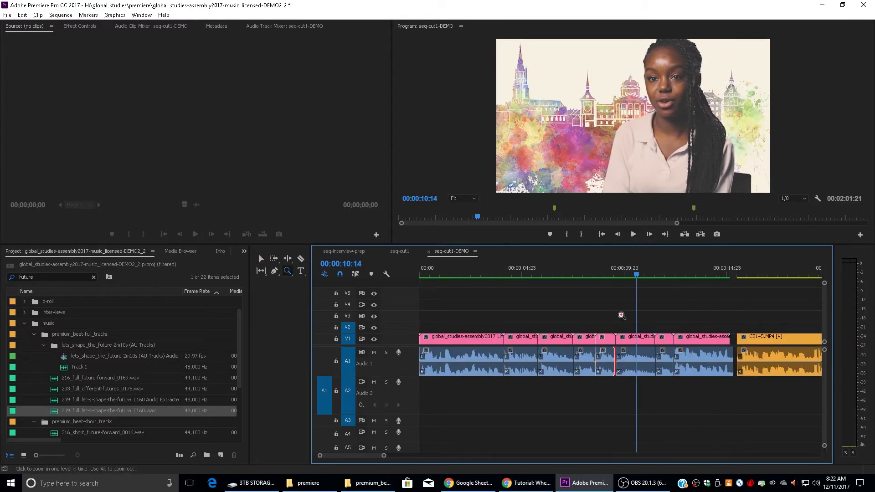
{"action": "key", "text": "v"}
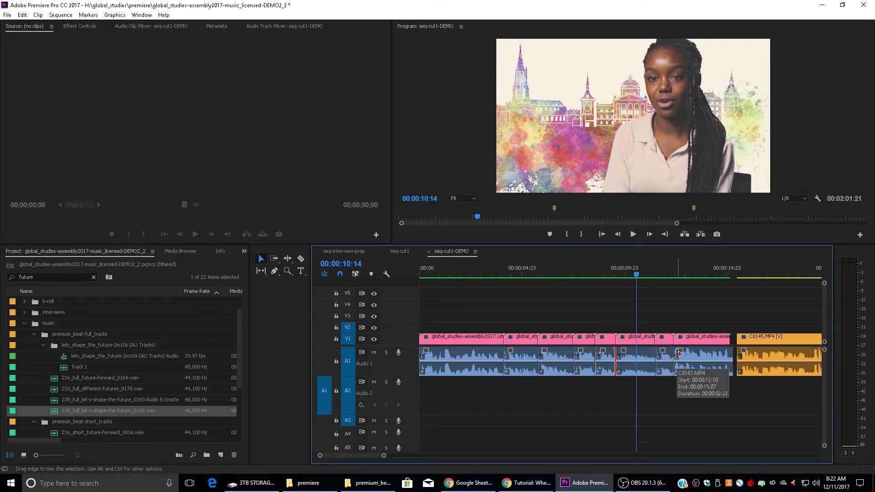
{"action": "key", "text": "z"}
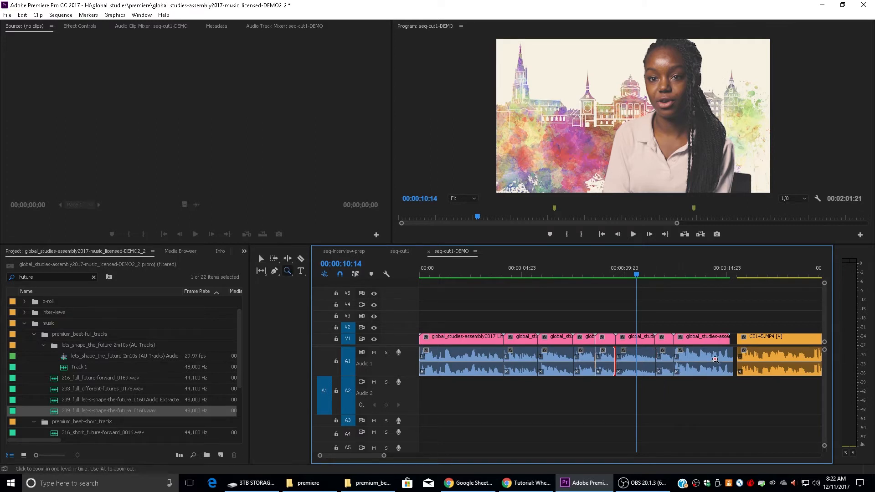
{"action": "left_click", "coordinate": [714, 357]}
{"action": "left_click", "coordinate": [606, 356]}
{"action": "key", "text": "v"}
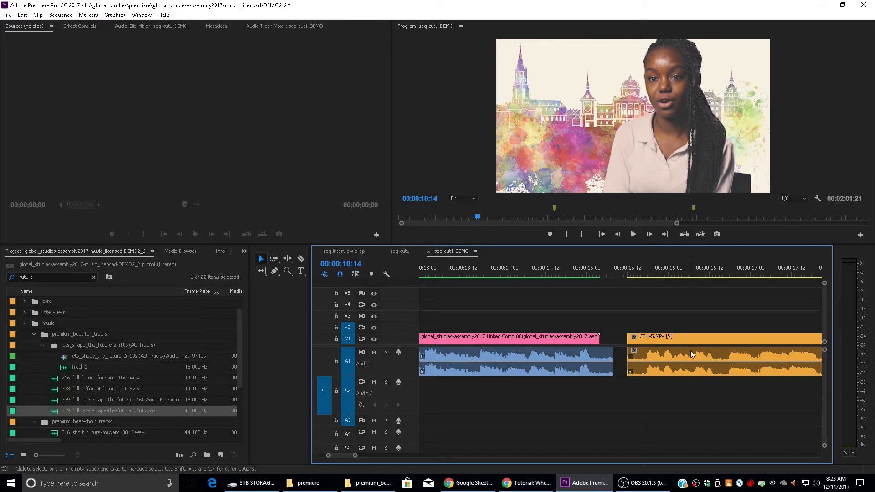
{"action": "left_click", "coordinate": [510, 270]}
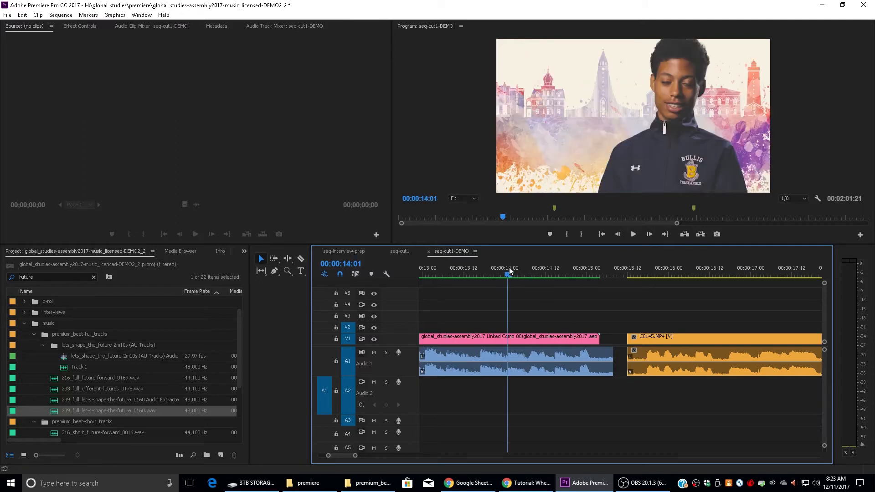
{"action": "key", "text": "space"}
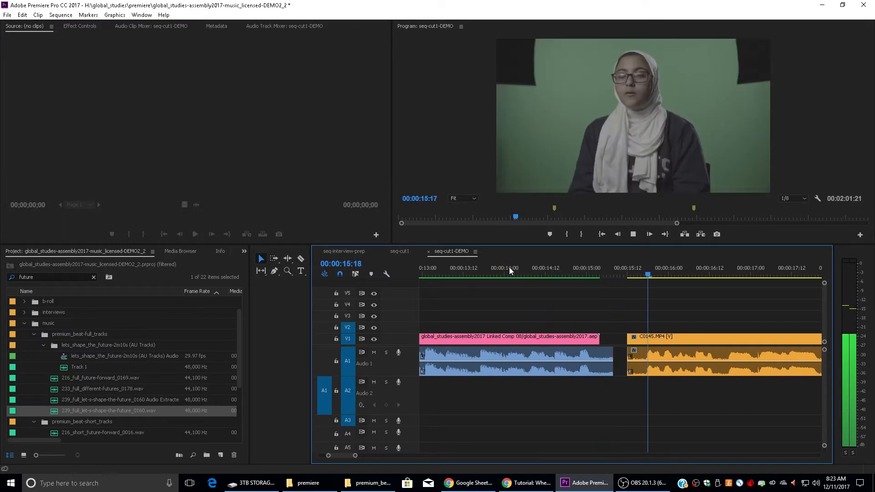
{"action": "key", "text": "space"}
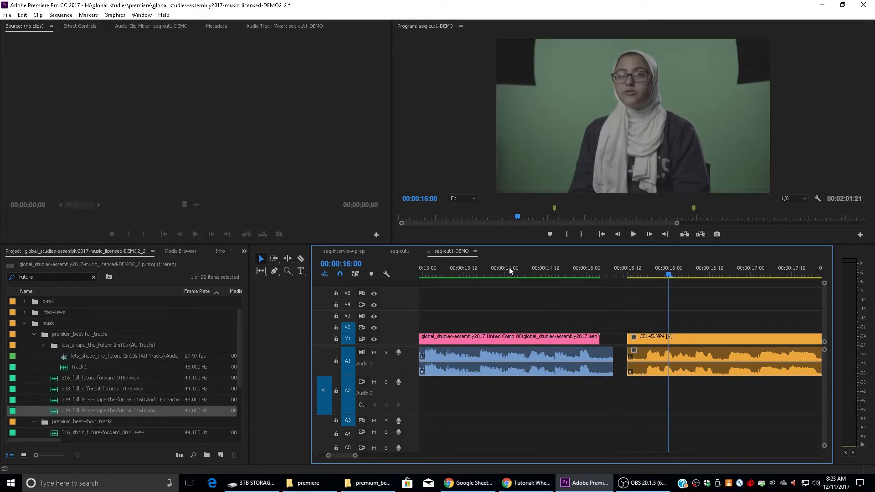
- Add a Constant Power fade-out at the end of the A1 clip before the gap, shorten it to about 8 frames, and play it back
{"action": "left_click", "coordinate": [611, 356]}
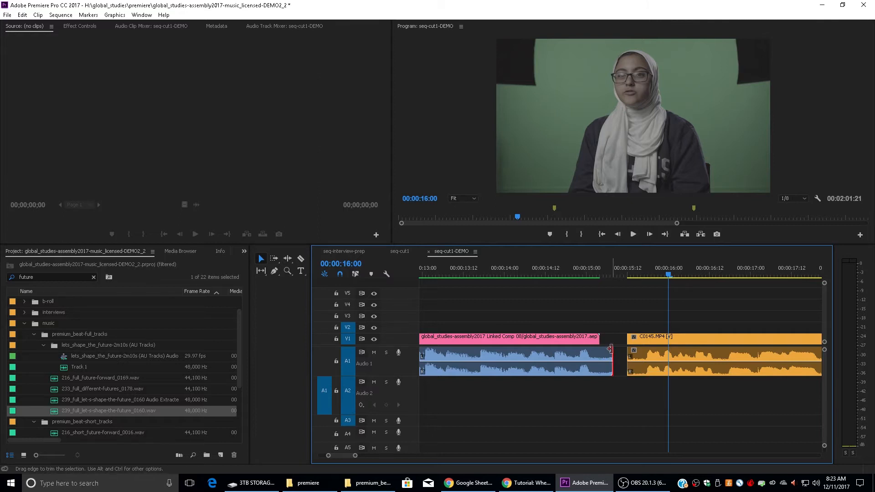
{"action": "key", "text": "ctrl+shift+d"}
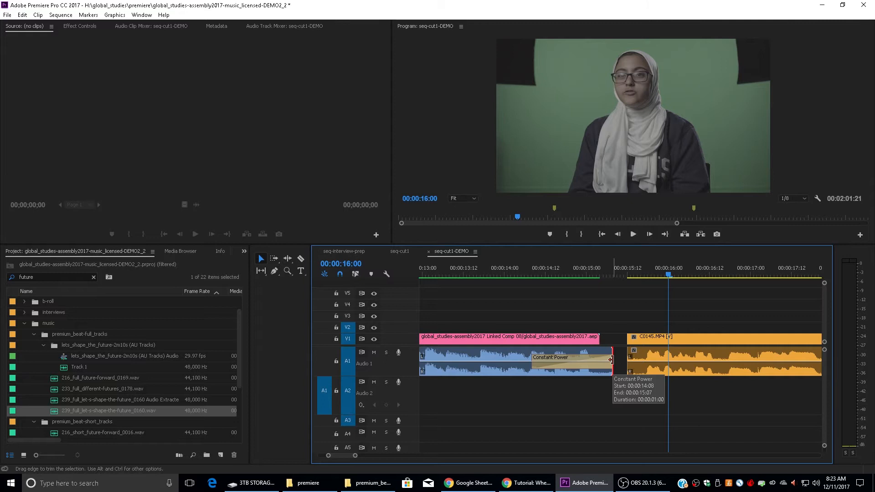
{"action": "left_click_drag", "start_coordinate": [534, 357], "coordinate": [591, 355]}
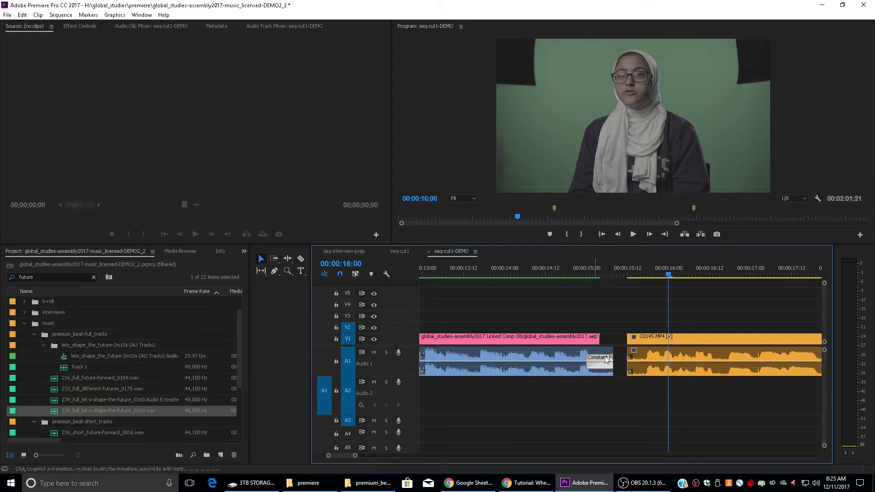
{"action": "left_click", "coordinate": [460, 268]}
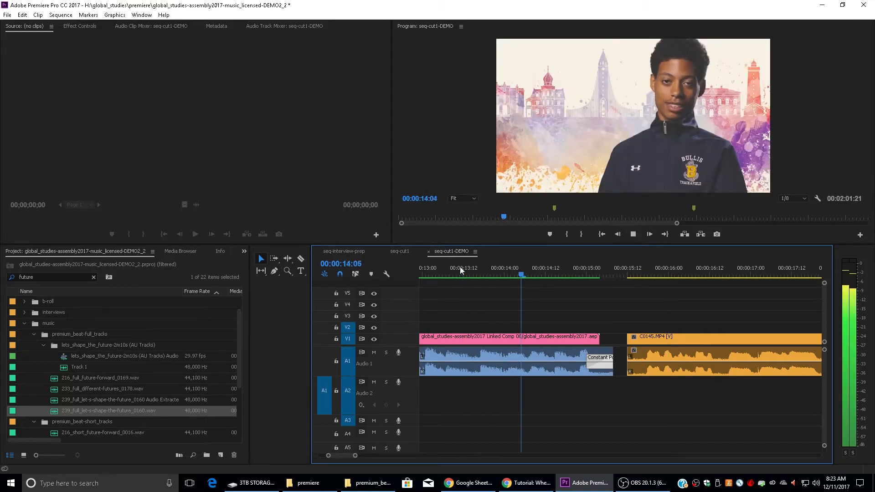
- Copy the Constant Power fade to the start of the C0145.MP4 clip on A1 and play back across the gap
{"action": "key", "text": "space"}
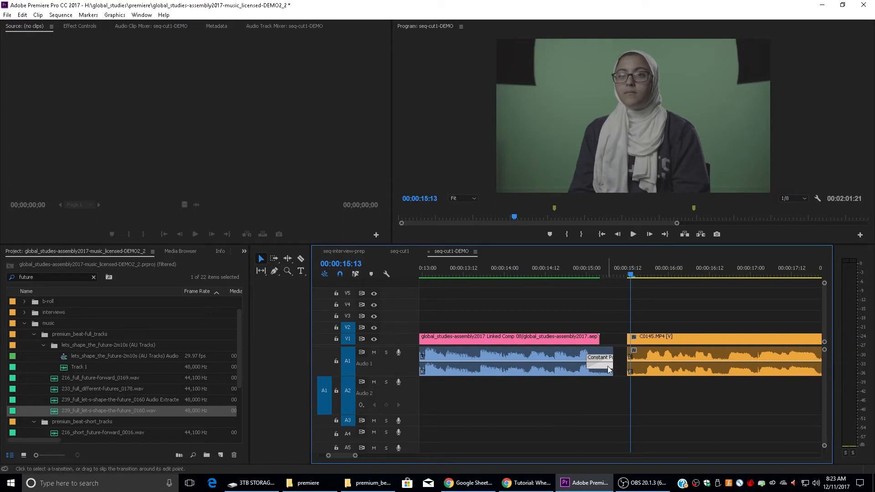
{"action": "left_click", "coordinate": [628, 358]}
{"action": "key", "text": "ctrl+v"}
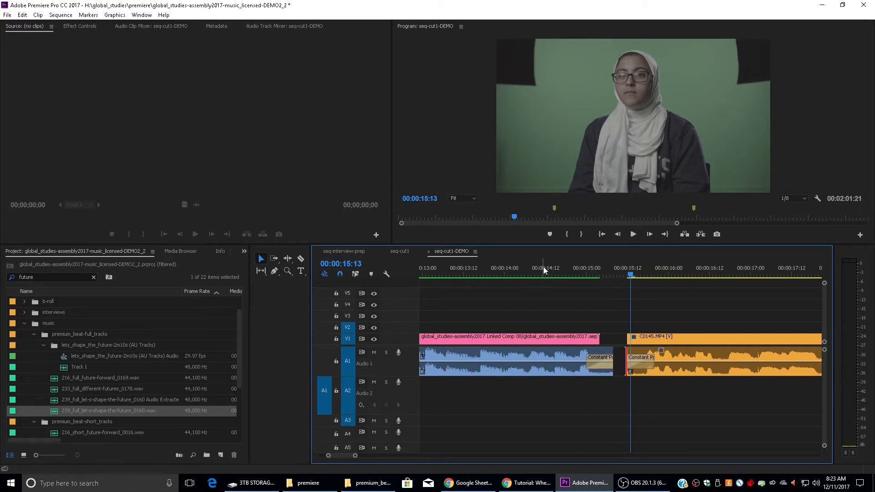
{"action": "left_click", "coordinate": [509, 268]}
{"action": "key", "text": "space"}
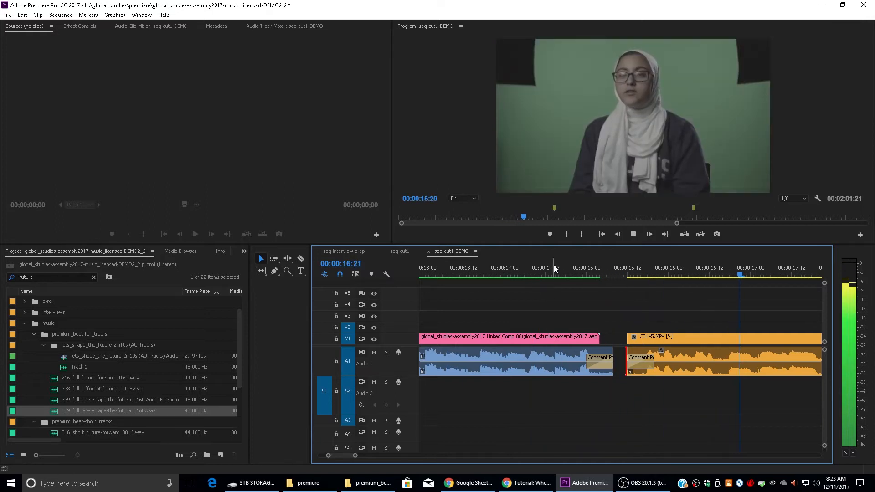
- Trim one frame off the end of the A1 clip before the gap and play back its fade-out
{"action": "left_click", "coordinate": [560, 268]}
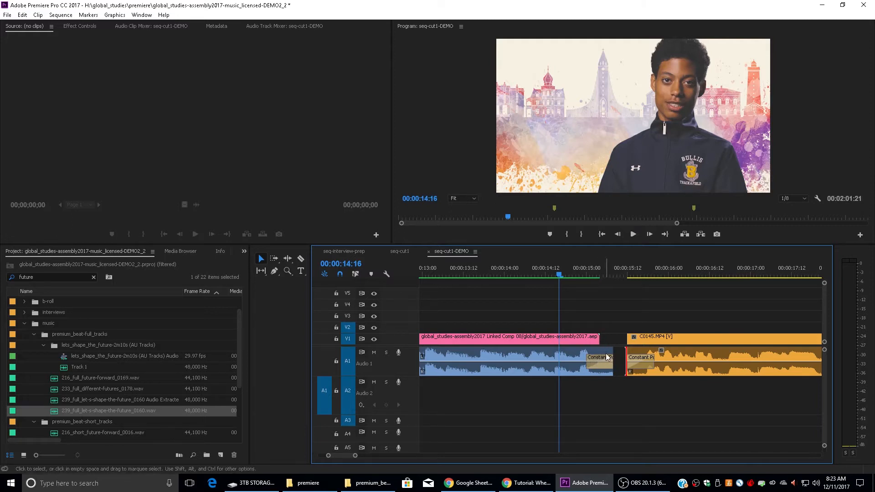
{"action": "left_click_drag", "start_coordinate": [610, 351], "coordinate": [606, 350]}
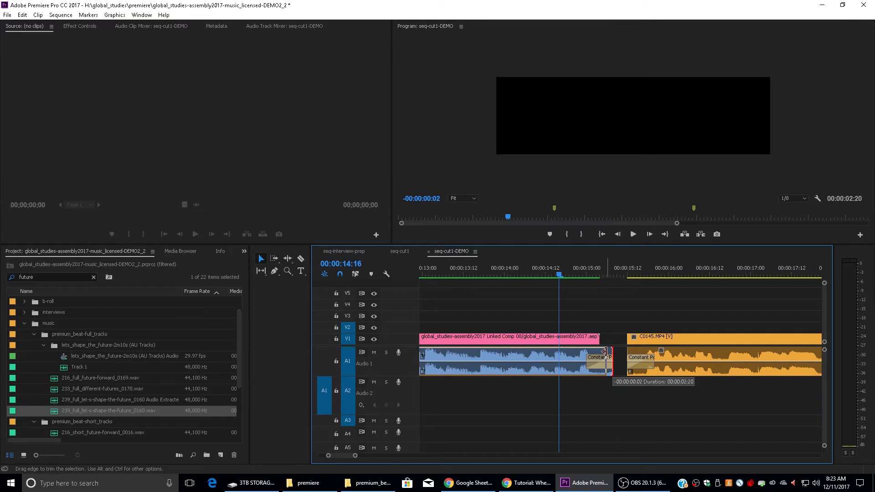
{"action": "left_click_drag", "start_coordinate": [605, 351], "coordinate": [606, 351]}
{"action": "key", "text": "space"}
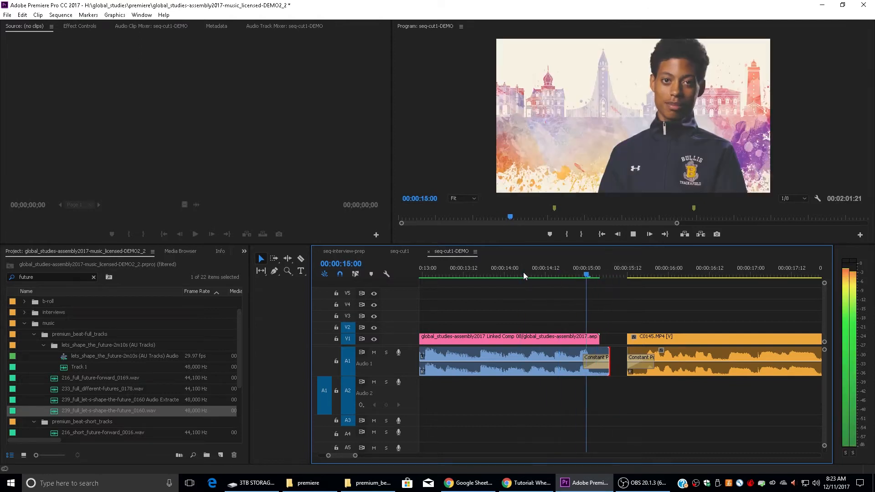
- Trim the A1 clip before the gap by another frame to a duration of 00:00:02:20 and replay from about 00:00:14:00
{"action": "left_click_drag", "start_coordinate": [604, 353], "coordinate": [602, 353]}
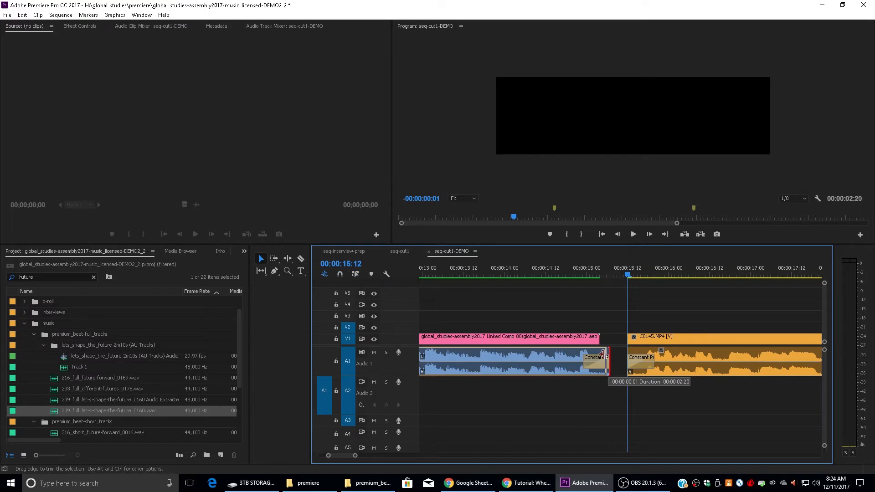
{"action": "left_click_drag", "start_coordinate": [602, 354], "coordinate": [603, 354]}
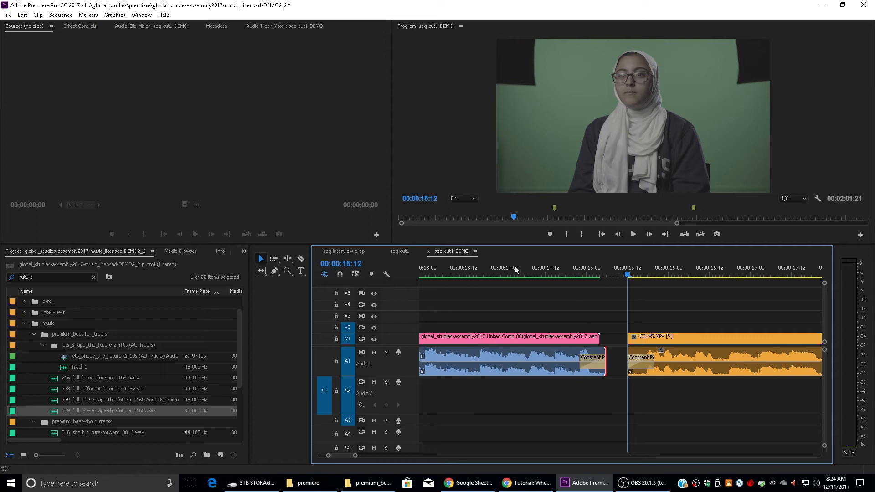
{"action": "left_click", "coordinate": [502, 268]}
{"action": "key", "text": "space"}
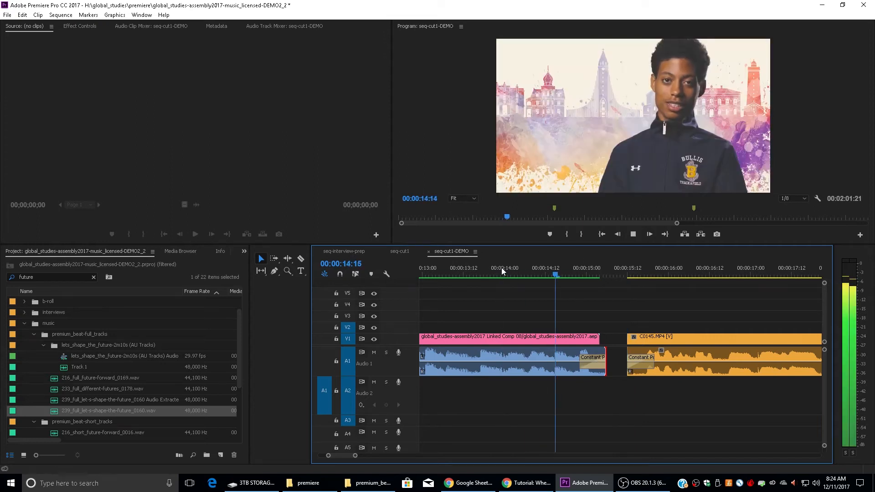
{"action": "key", "text": "space"}
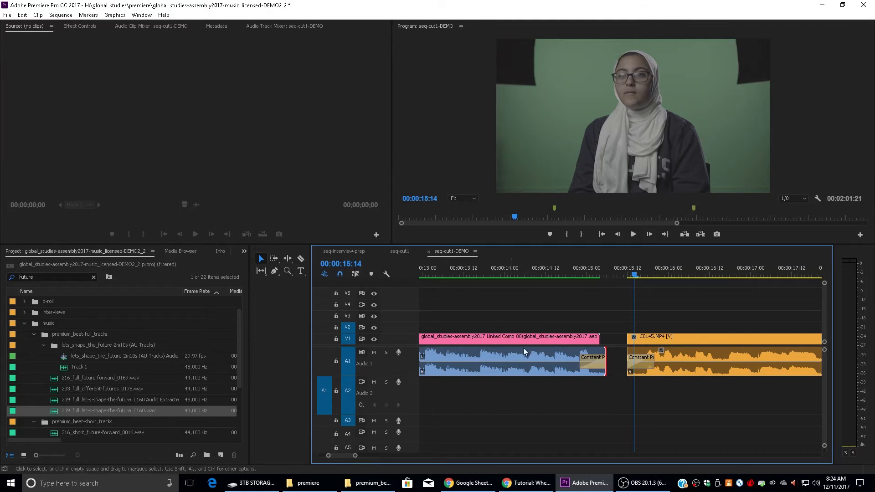
- Look over the whole sequence to its last clip and back for the remaining audio cuts and gaps
{"action": "key", "text": "z"}
{"action": "left_click", "coordinate": [578, 297], "text": "alt"}
{"action": "left_click", "coordinate": [646, 306], "text": "alt"}
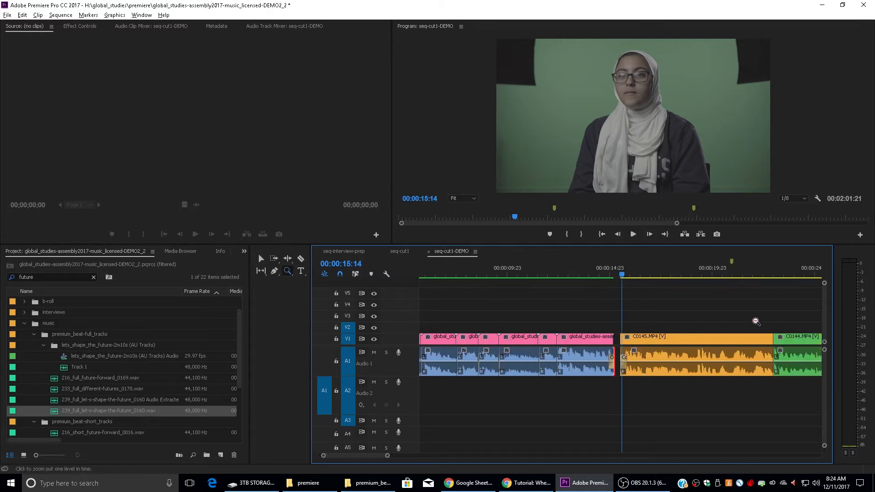
{"action": "left_click", "coordinate": [673, 322], "text": "alt"}
{"action": "key", "text": "h"}
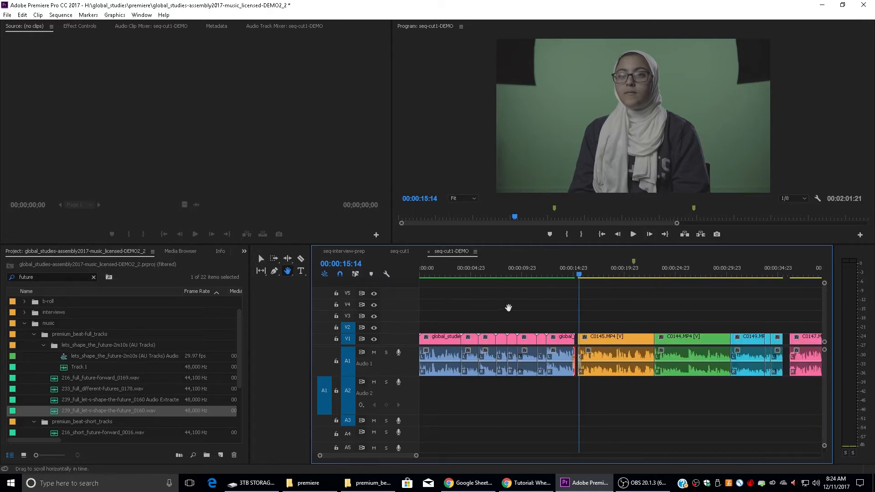
{"action": "key", "text": "v"}
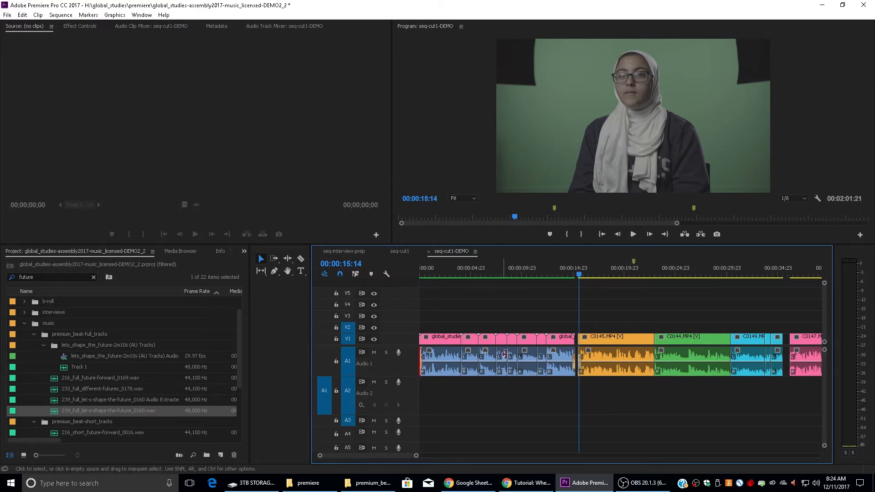
{"action": "key", "text": "h"}
{"action": "left_click_drag", "start_coordinate": [693, 313], "coordinate": [440, 304]}
{"action": "left_click_drag", "start_coordinate": [752, 319], "coordinate": [543, 338]}
{"action": "left_click_drag", "start_coordinate": [705, 328], "coordinate": [535, 342]}
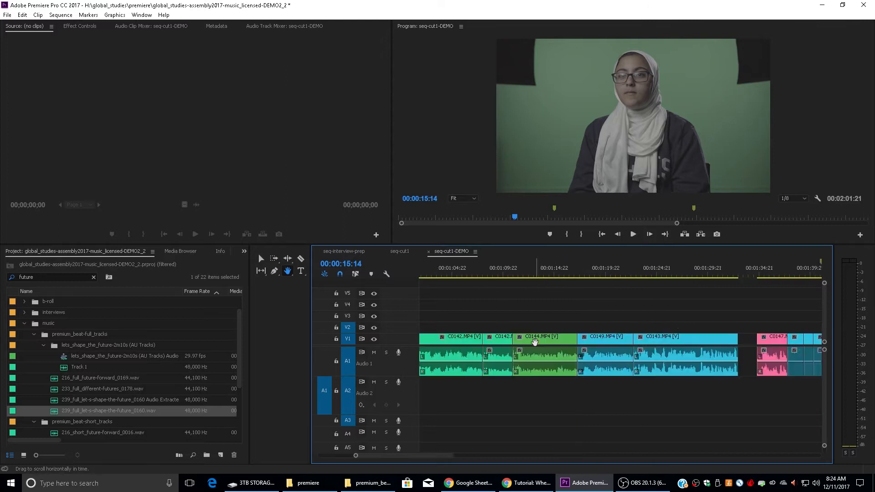
{"action": "left_click_drag", "start_coordinate": [794, 329], "coordinate": [567, 337]}
{"action": "left_click_drag", "start_coordinate": [763, 335], "coordinate": [723, 340]}
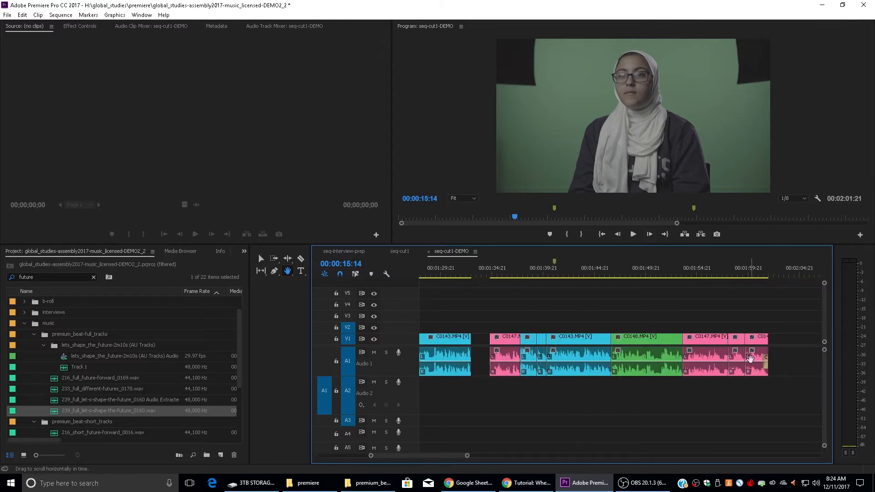
{"action": "left_click_drag", "start_coordinate": [596, 314], "coordinate": [676, 319]}
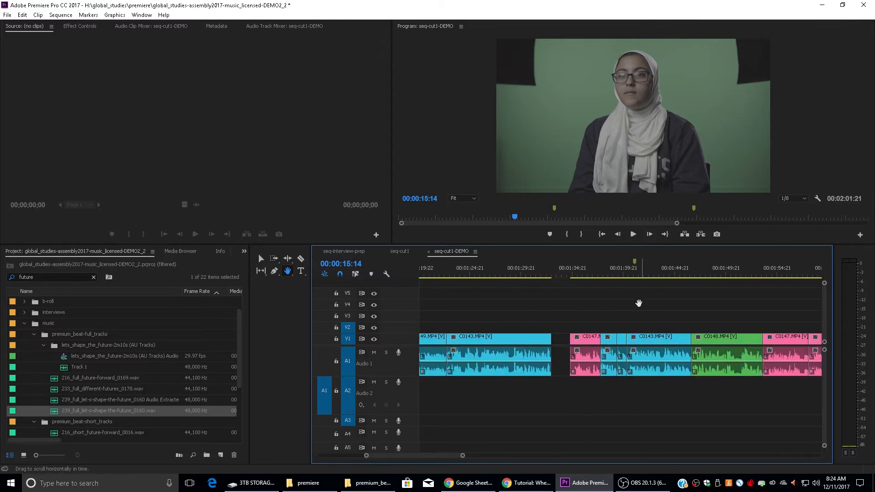
{"action": "left_click_drag", "start_coordinate": [516, 313], "coordinate": [754, 314]}
{"action": "left_click_drag", "start_coordinate": [547, 313], "coordinate": [723, 315]}
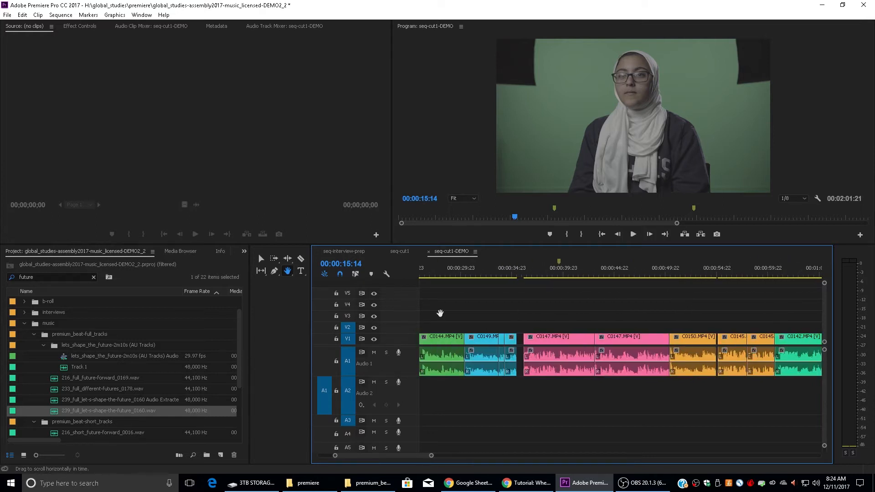
{"action": "left_click_drag", "start_coordinate": [504, 307], "coordinate": [629, 311]}
{"action": "left_click_drag", "start_coordinate": [460, 318], "coordinate": [597, 321]}
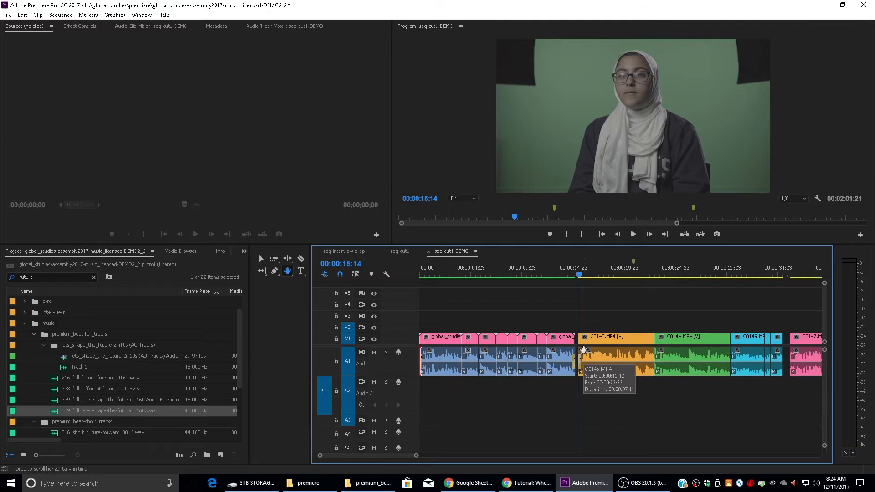
{"action": "key", "text": "z"}
{"action": "left_click", "coordinate": [583, 349], "text": "alt"}
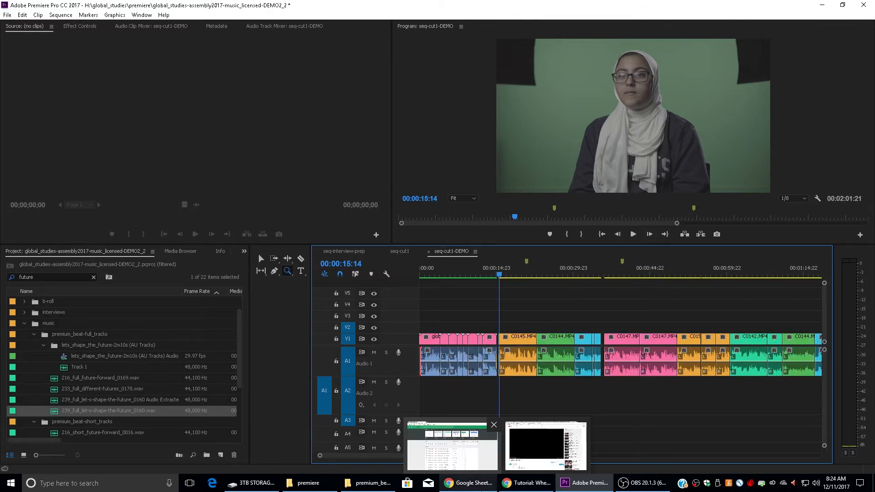
- Import 239_full_let-s-shape-the-future_0160 from the premium_beat-full_tracks folder into the Premiere Pro project
{"action": "left_click", "coordinate": [369, 483]}
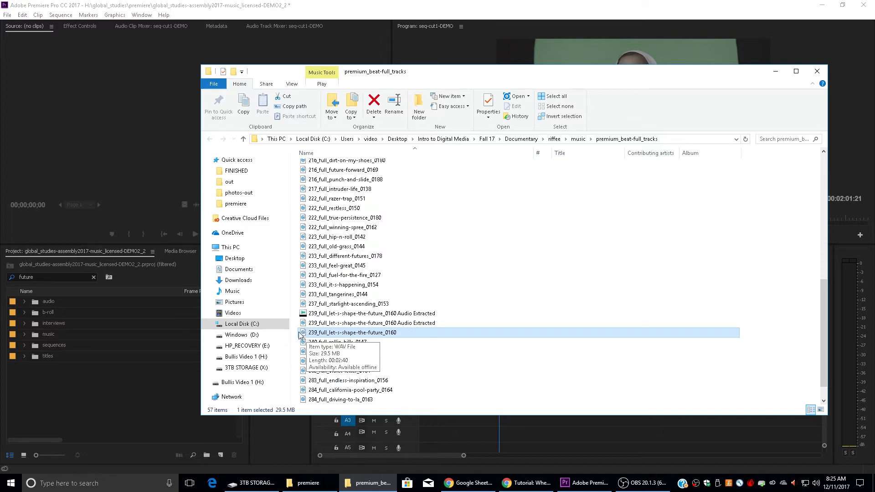
{"action": "left_click_drag", "start_coordinate": [322, 335], "coordinate": [71, 404]}
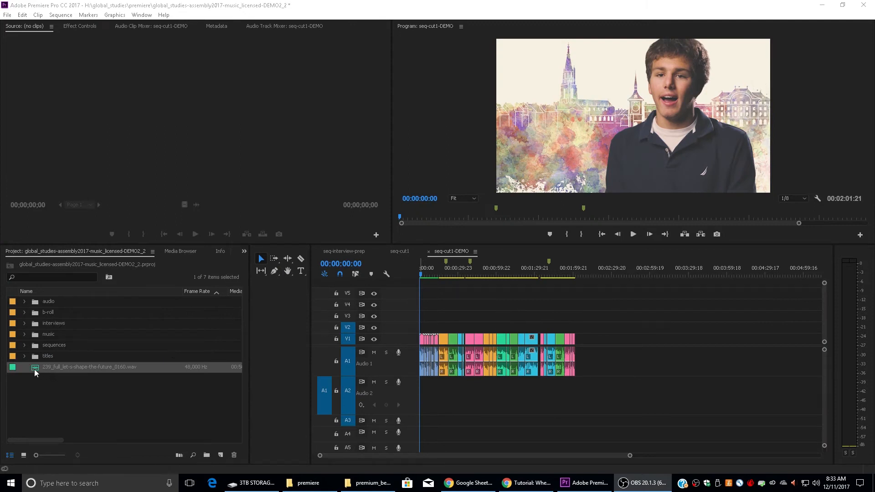
- Try placing the imported music file on A2 straight from the project bin, and undo the placement
{"action": "left_click_drag", "start_coordinate": [34, 369], "coordinate": [416, 403]}
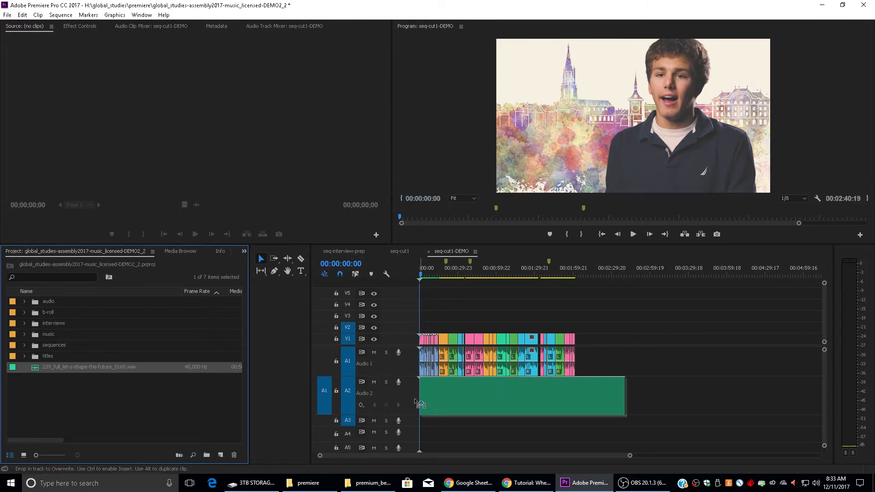
{"action": "left_click_drag", "start_coordinate": [416, 403], "coordinate": [417, 403]}
{"action": "key", "text": "ctrl+z"}
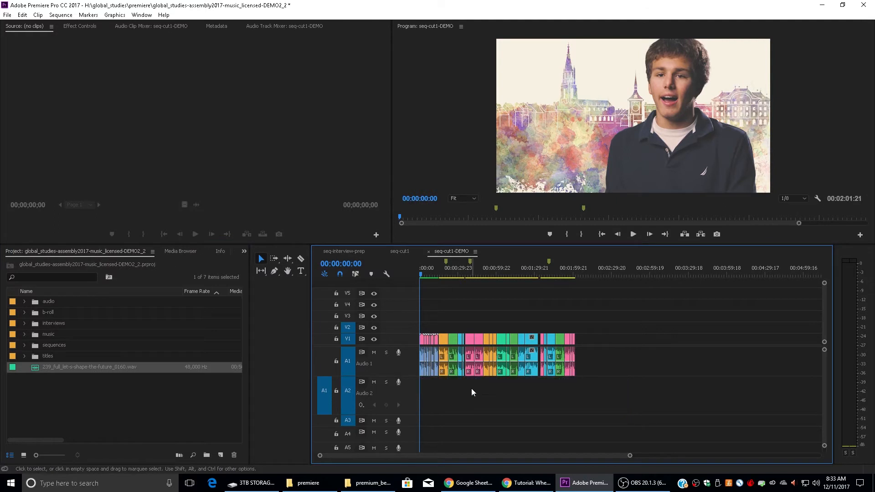
- Open the music file in the source viewer, place its audio on A2 at 00:00:00:00, and compare its end with the last clip
{"action": "double_click", "coordinate": [36, 368]}
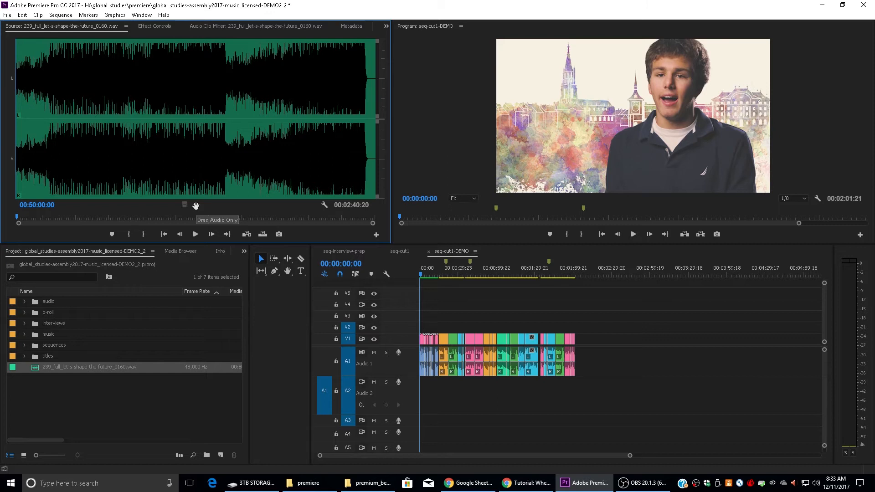
{"action": "left_click_drag", "start_coordinate": [196, 206], "coordinate": [415, 401]}
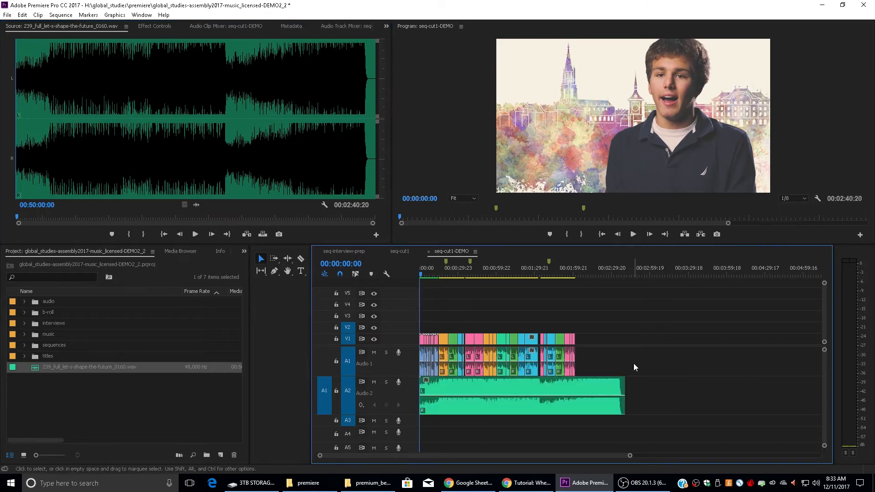
{"action": "left_click", "coordinate": [627, 275]}
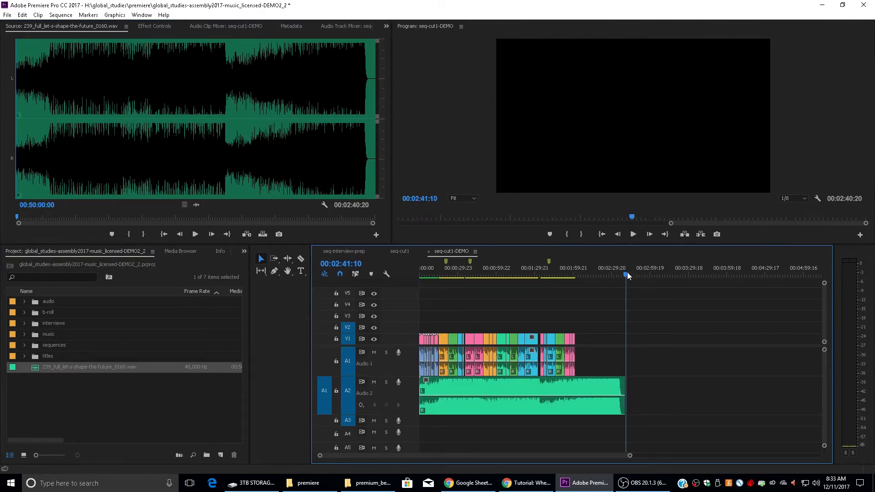
{"action": "left_click_drag", "start_coordinate": [628, 272], "coordinate": [589, 281]}
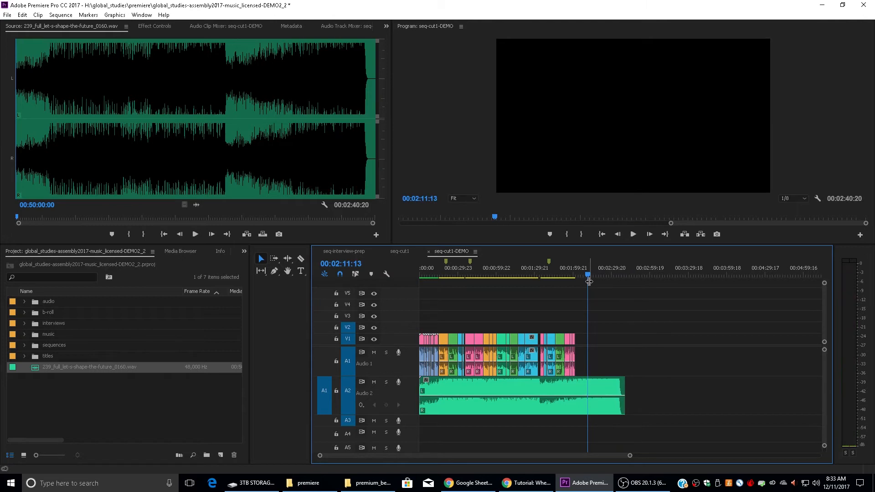
- Send the music clip on A2 to Adobe Audition for editing
{"action": "left_click", "coordinate": [566, 394]}
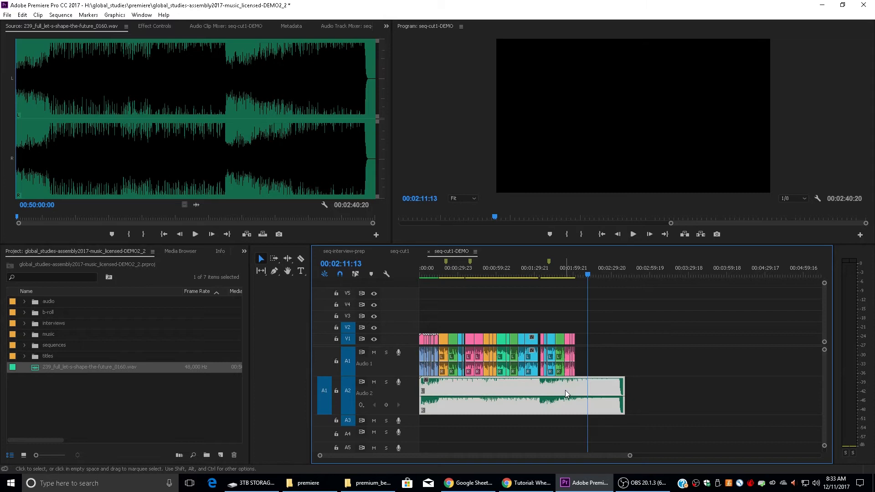
{"action": "right_click", "coordinate": [509, 387]}
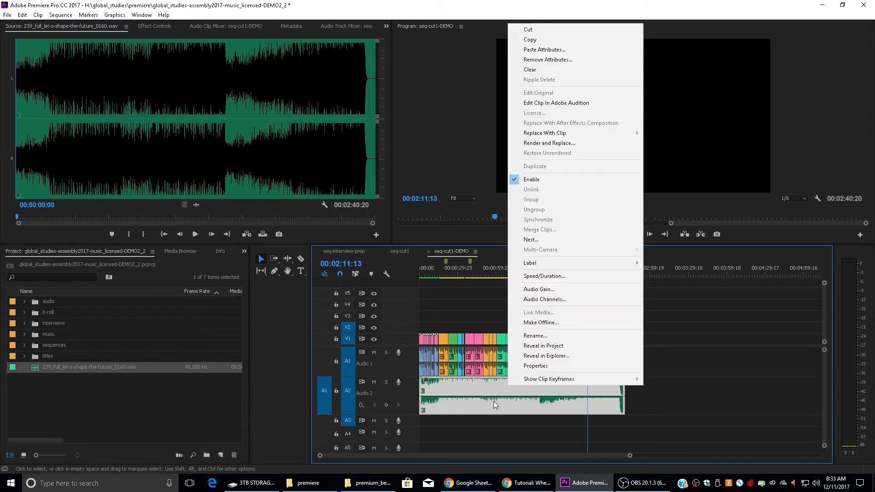
{"action": "left_click", "coordinate": [578, 104]}
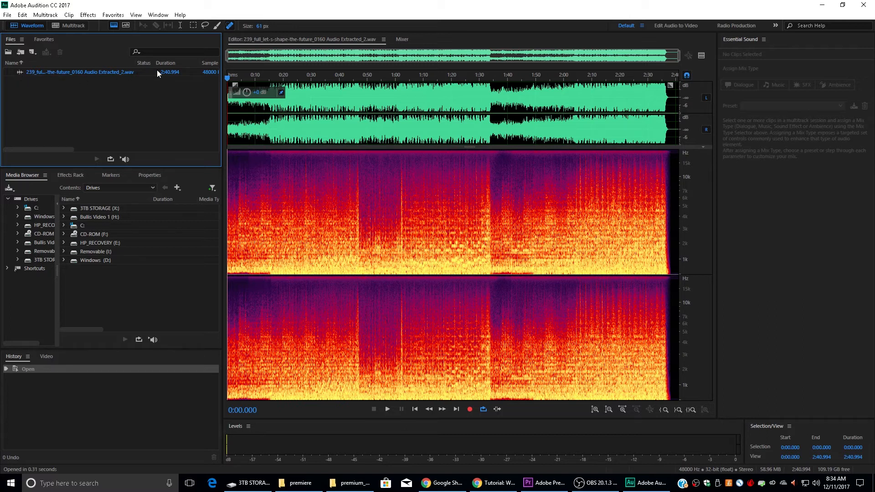
- Create a 48000 Hz, 32-bit float stereo multitrack session named lets_shape_the_future-2m10s
{"action": "left_click", "coordinate": [7, 15]}
{"action": "mouse_move", "coordinate": [18, 27]}
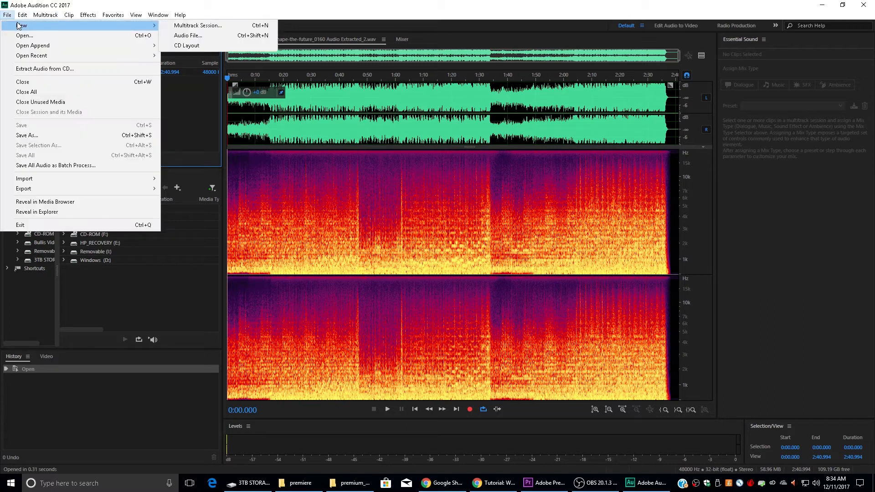
{"action": "left_click", "coordinate": [228, 26]}
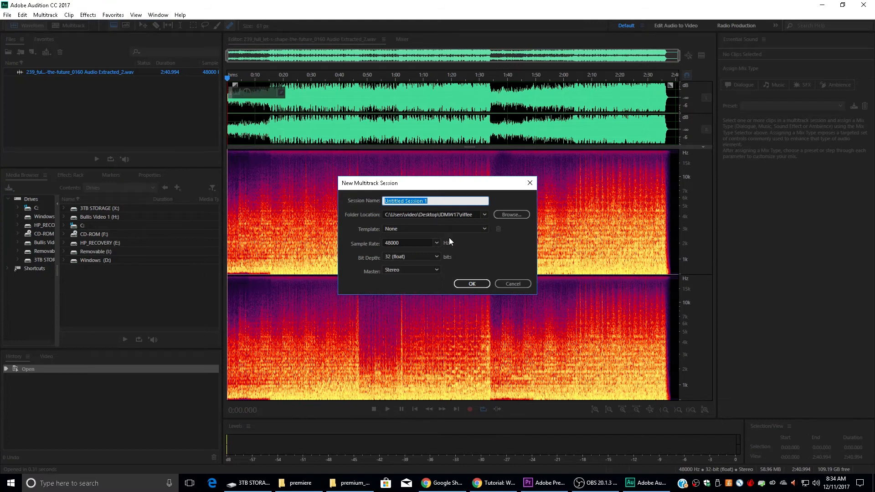
{"action": "type", "text": "lets_shape_the_future-2m10s"}
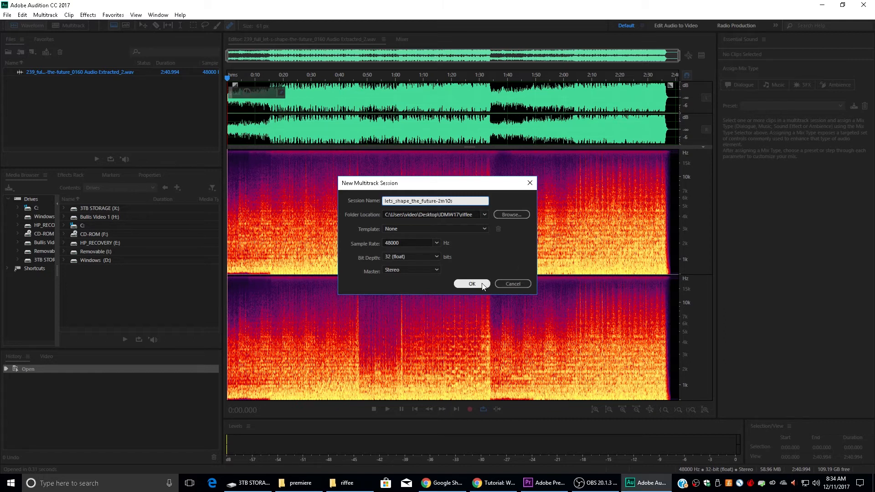
{"action": "left_click", "coordinate": [473, 284]}
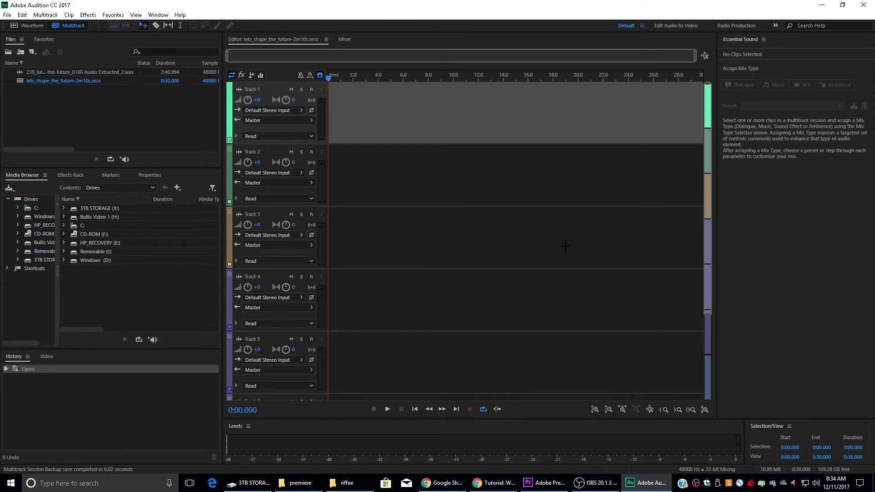
{"action": "scroll", "coordinate": [439, 315], "scroll_direction": "down", "scroll_amount": 3}
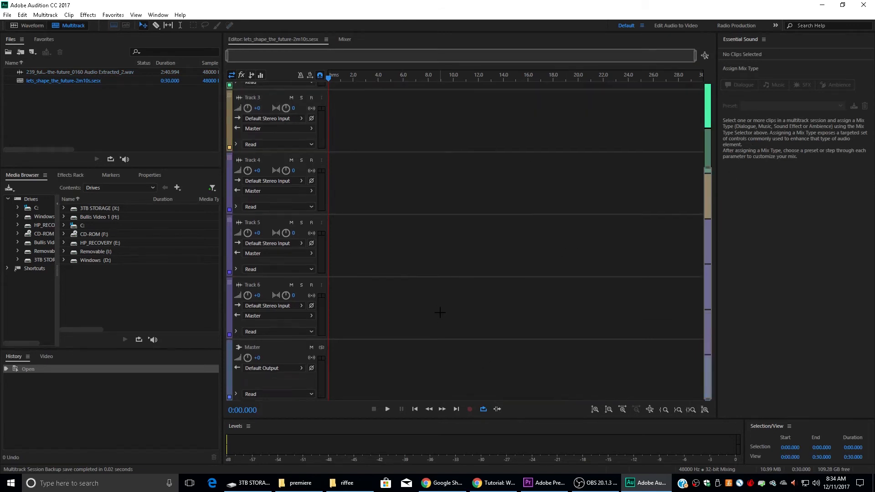
- Place the extracted music WAV file on Track 1 at the start of the multitrack session
{"action": "scroll", "coordinate": [435, 281], "scroll_direction": "up", "scroll_amount": 3}
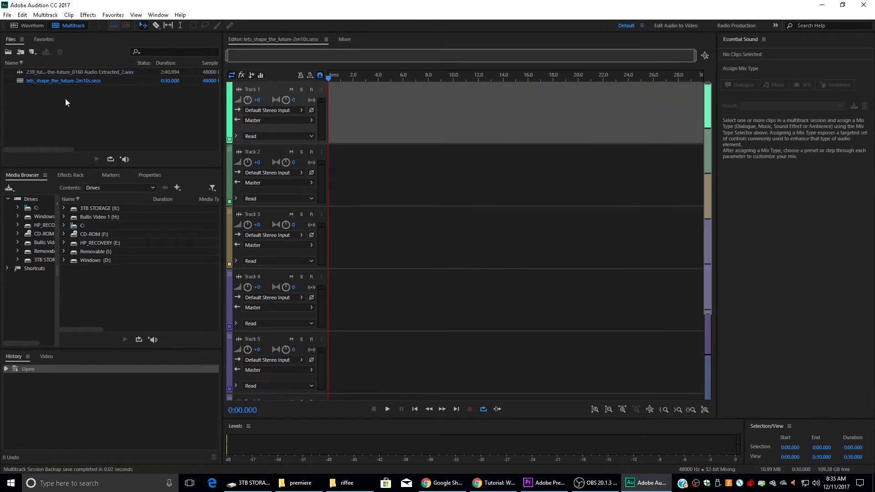
{"action": "left_click", "coordinate": [23, 76]}
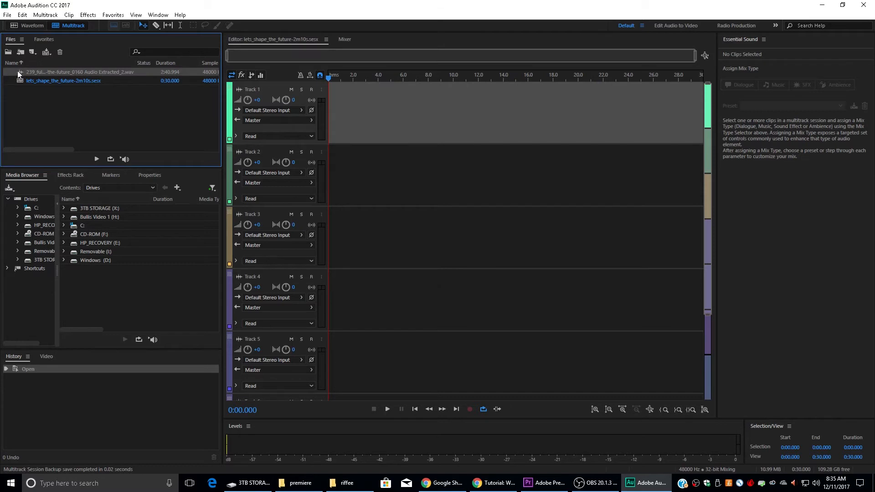
{"action": "left_click_drag", "start_coordinate": [17, 70], "coordinate": [333, 114]}
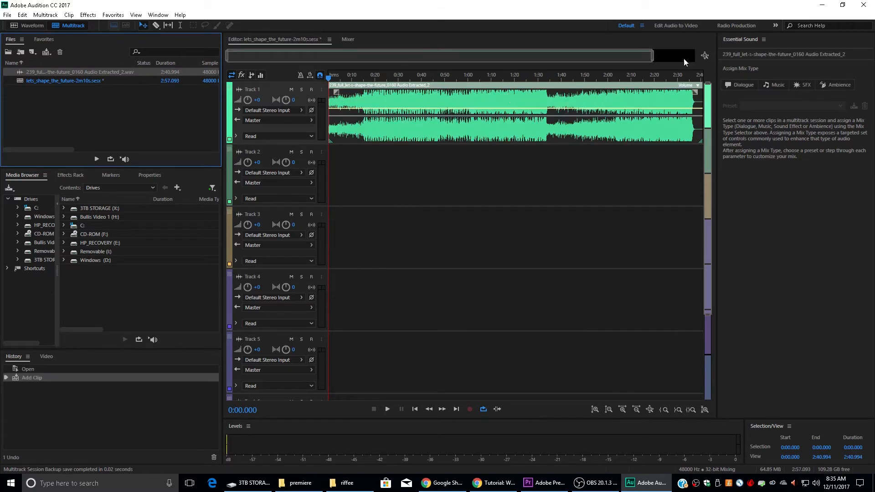
{"action": "left_click_drag", "start_coordinate": [652, 57], "coordinate": [675, 64]}
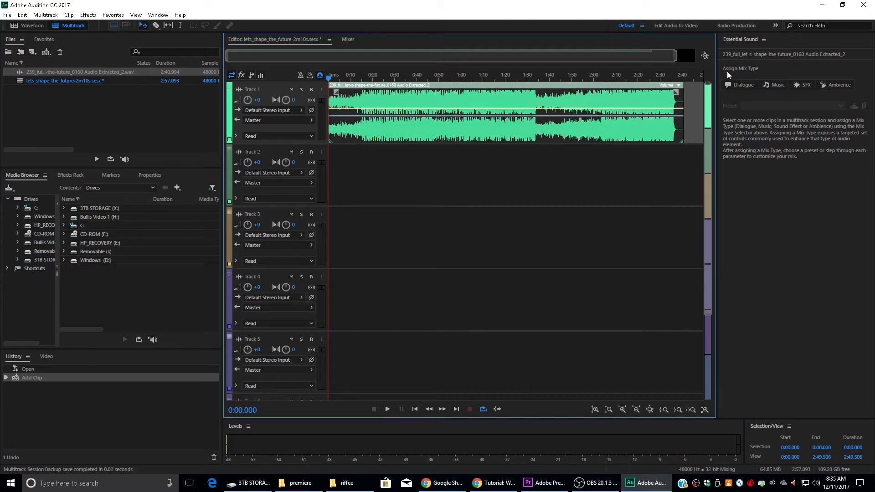
- Assign the clip the Music mix type with Unify Loudness off, and set its duration to 2:10 using the Remix method
{"action": "left_click", "coordinate": [777, 85]}
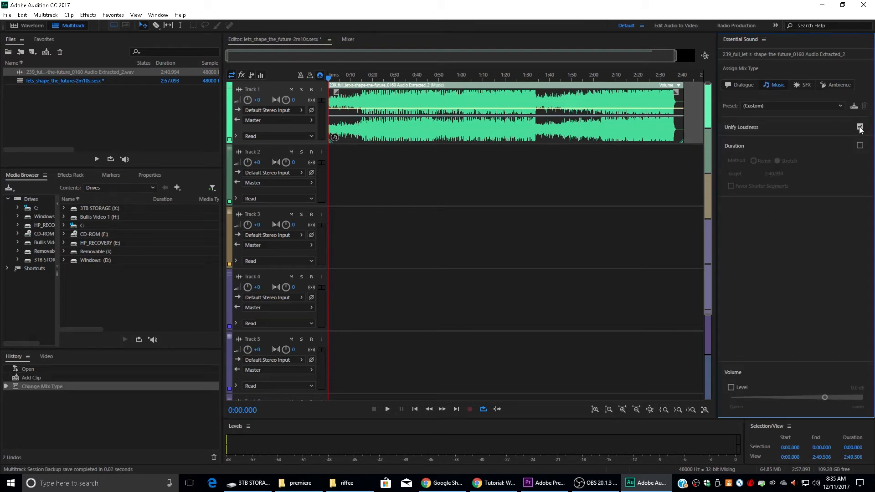
{"action": "left_click", "coordinate": [860, 128]}
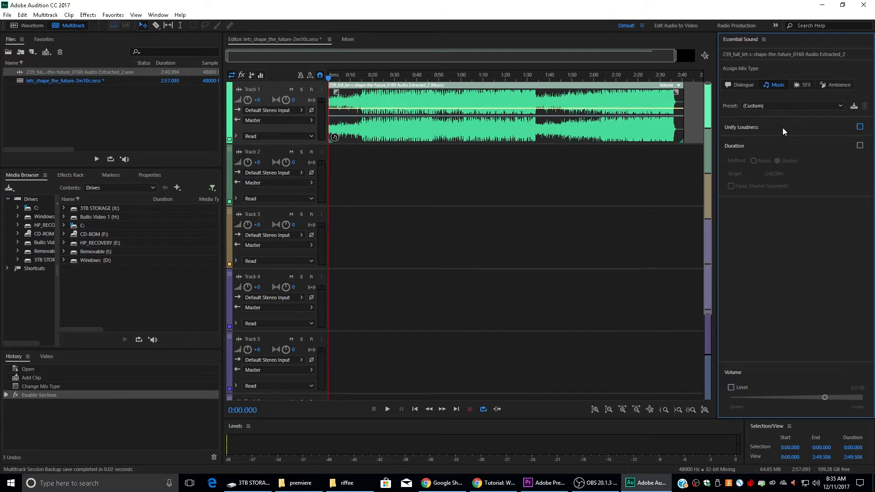
{"action": "left_click", "coordinate": [860, 146]}
{"action": "left_click", "coordinate": [770, 175]}
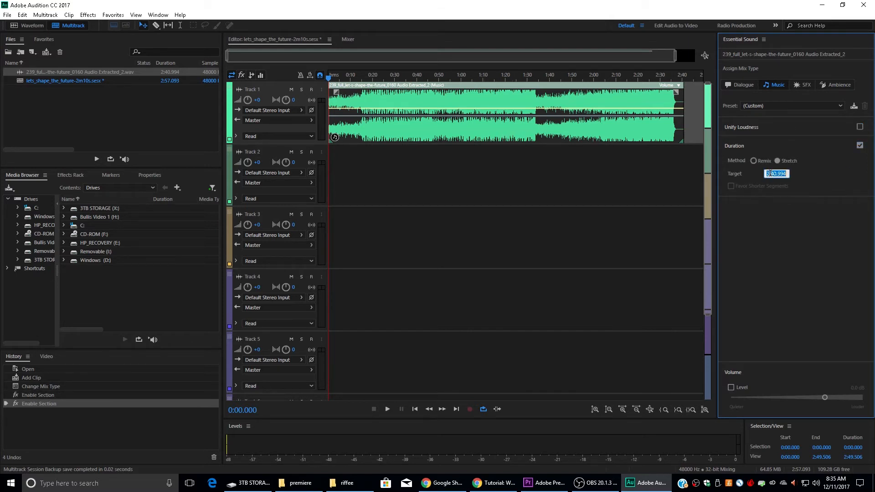
{"action": "type", "text": "2:10"}
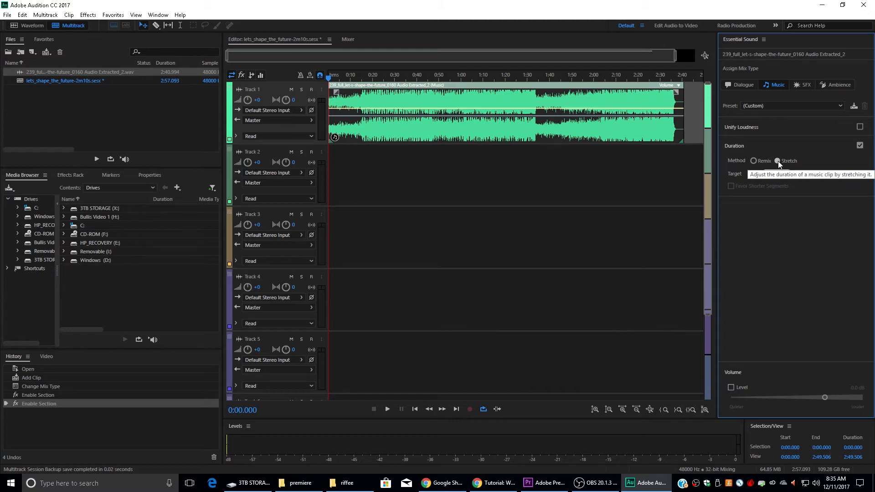
{"action": "left_click", "coordinate": [754, 161]}
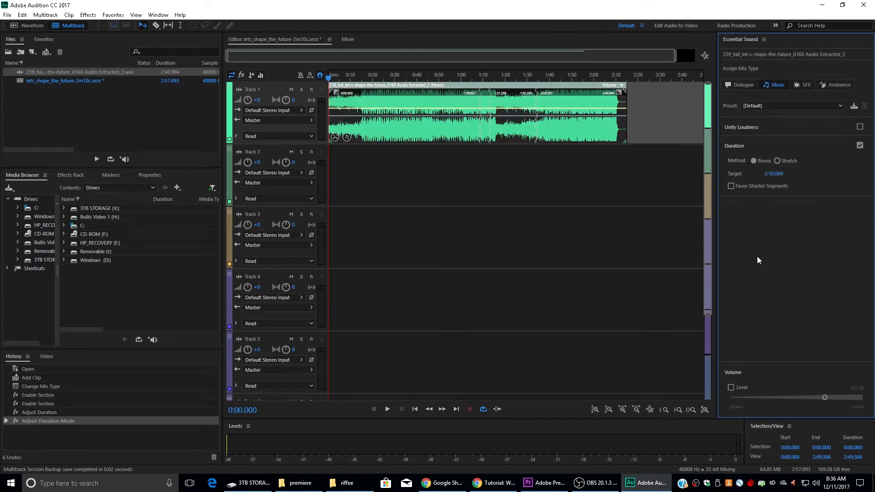
- Listen to the remixed clip's edit points from about 1:07 and again from about 1:32
{"action": "left_click_drag", "start_coordinate": [469, 78], "coordinate": [476, 81]}
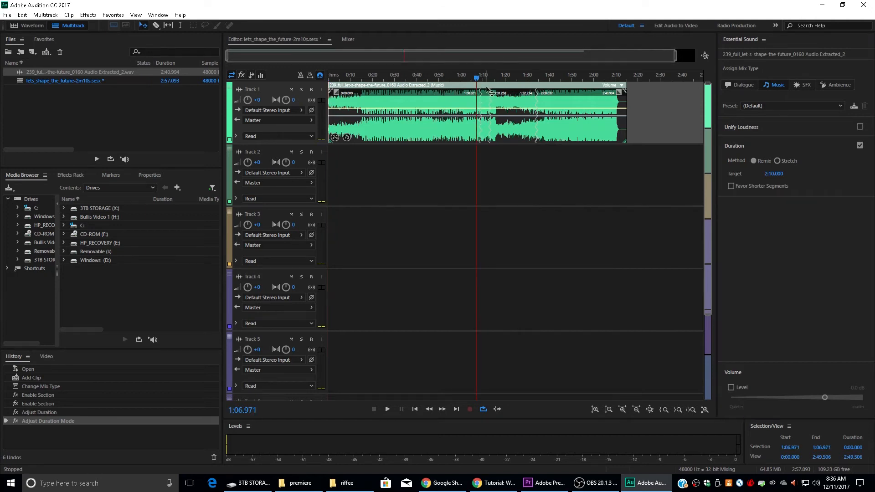
{"action": "key", "text": "space"}
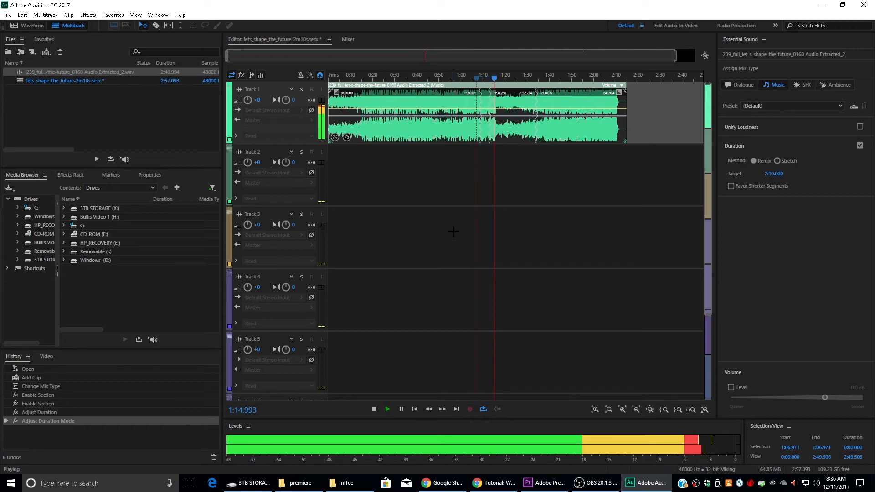
{"action": "key", "text": "space"}
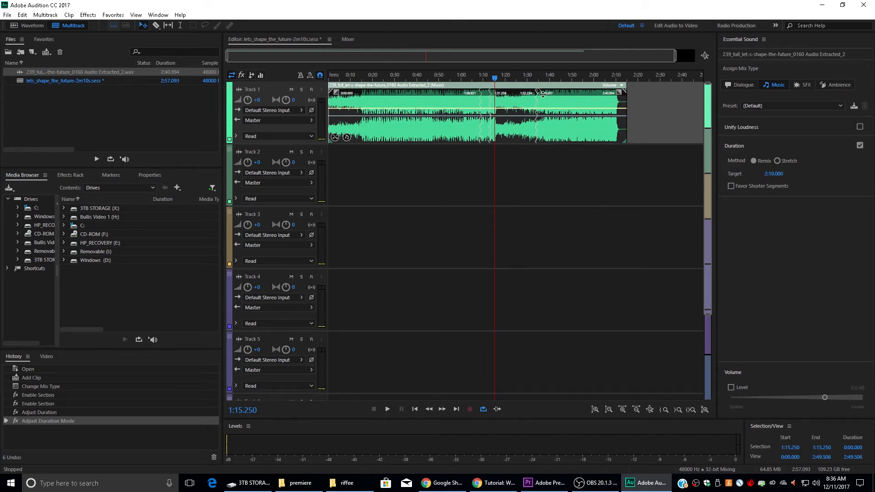
{"action": "left_click", "coordinate": [531, 79]}
{"action": "key", "text": "space"}
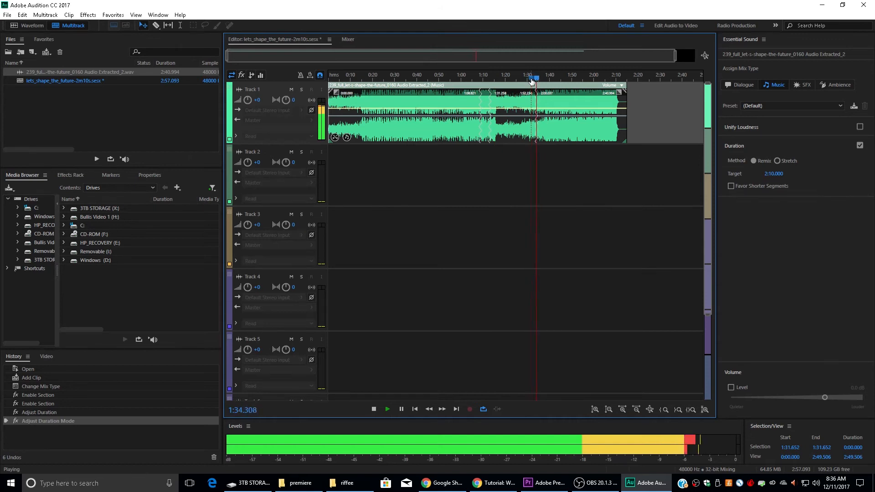
{"action": "key", "text": "space"}
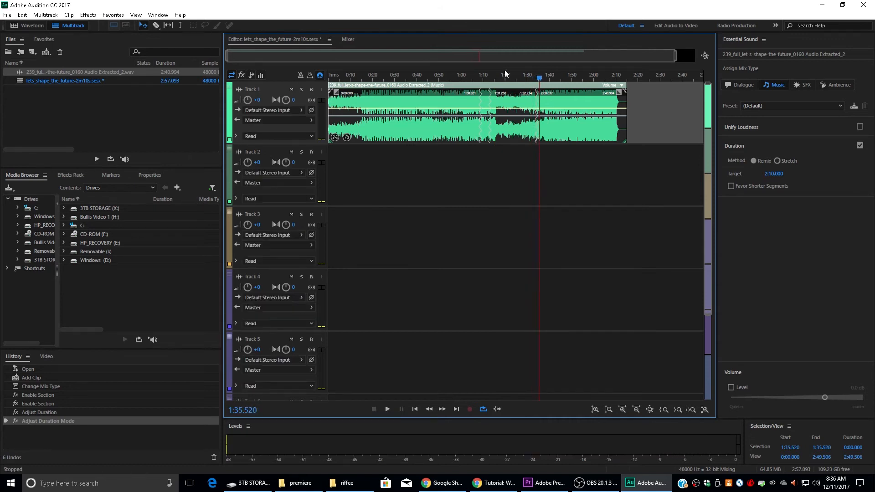
- Export the session to Premiere Pro as 48000 Hz track stems in Desktop\IDMW17, and copy them to a new audio track of the active sequence
{"action": "left_click", "coordinate": [7, 14]}
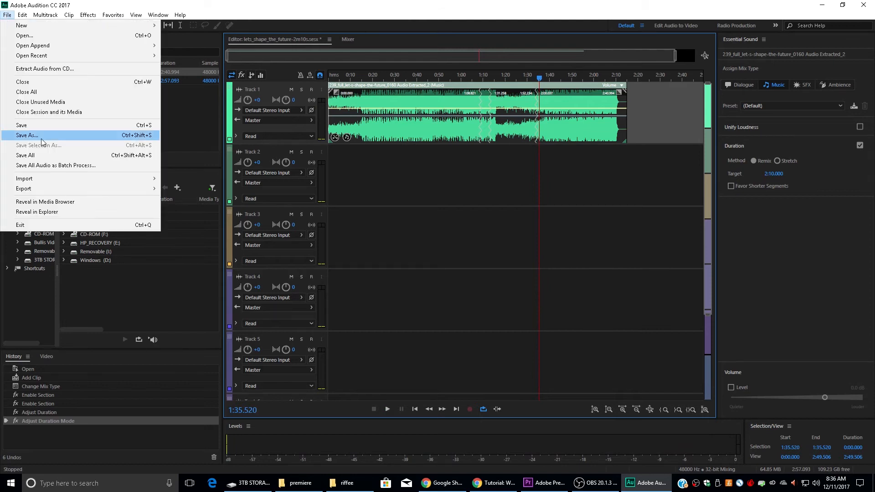
{"action": "mouse_move", "coordinate": [43, 189]}
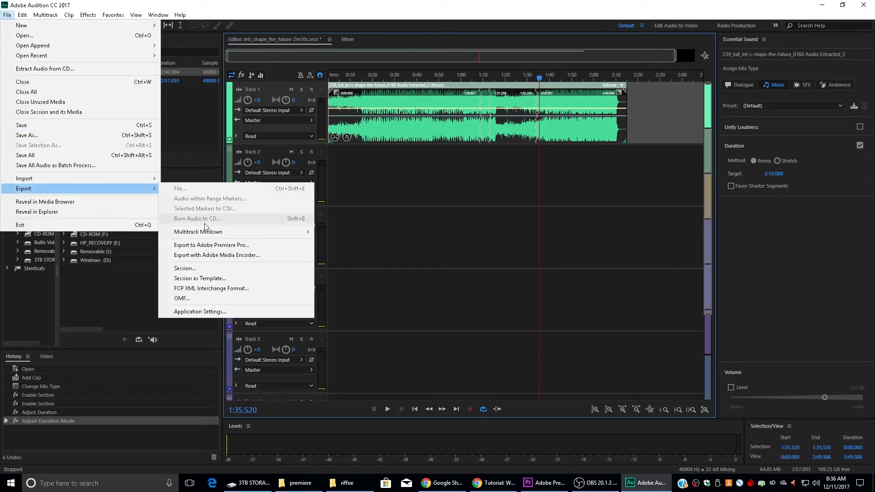
{"action": "left_click", "coordinate": [234, 246]}
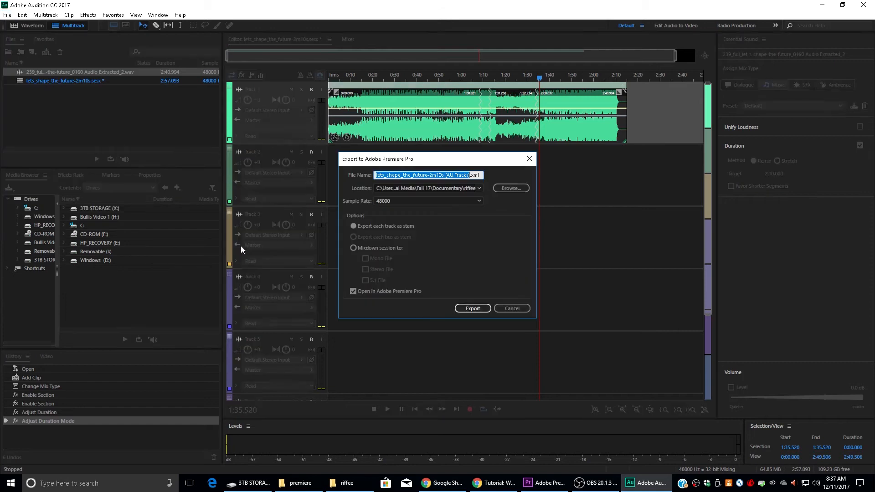
{"action": "left_click", "coordinate": [353, 291]}
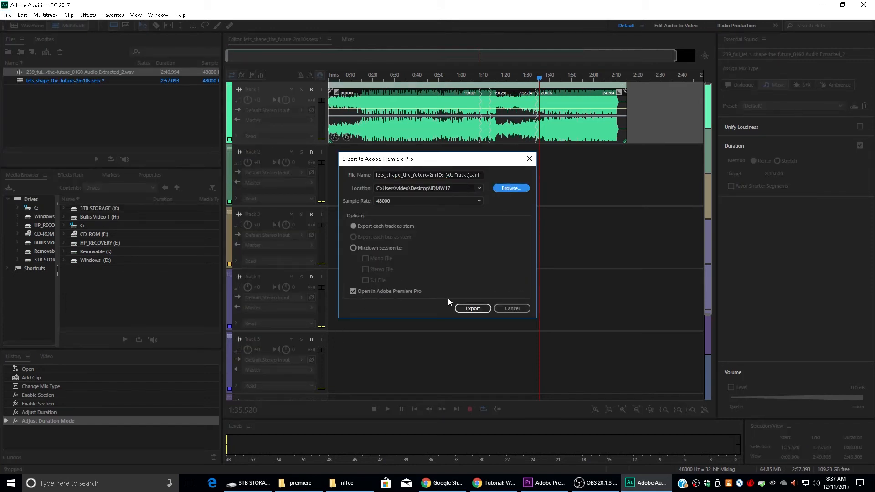
{"action": "left_click", "coordinate": [474, 309]}
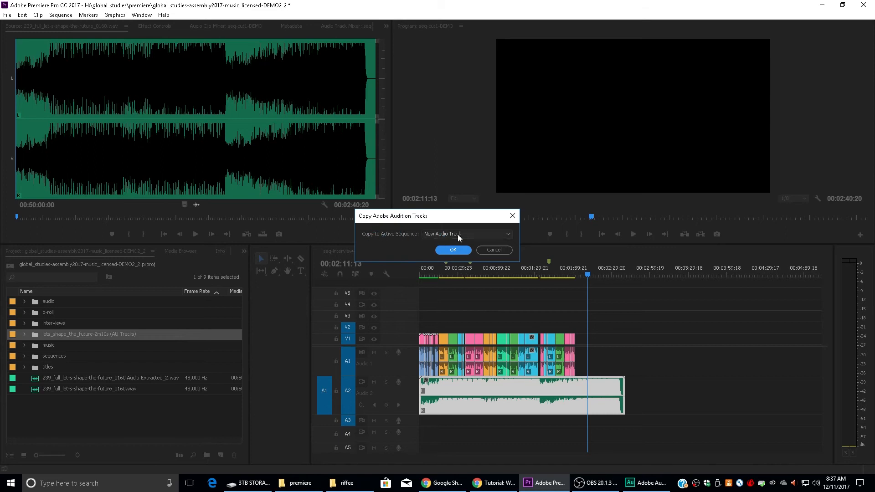
{"action": "left_click", "coordinate": [454, 251]}
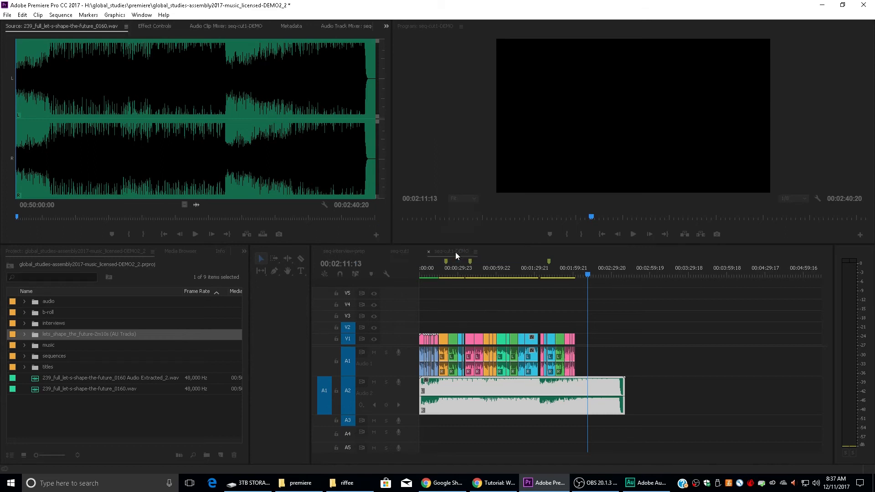
- Delete the original music clip from A2 and move the remixed clip from A8 onto A2 at the sequence start
{"action": "left_click_drag", "start_coordinate": [825, 385], "coordinate": [826, 384]}
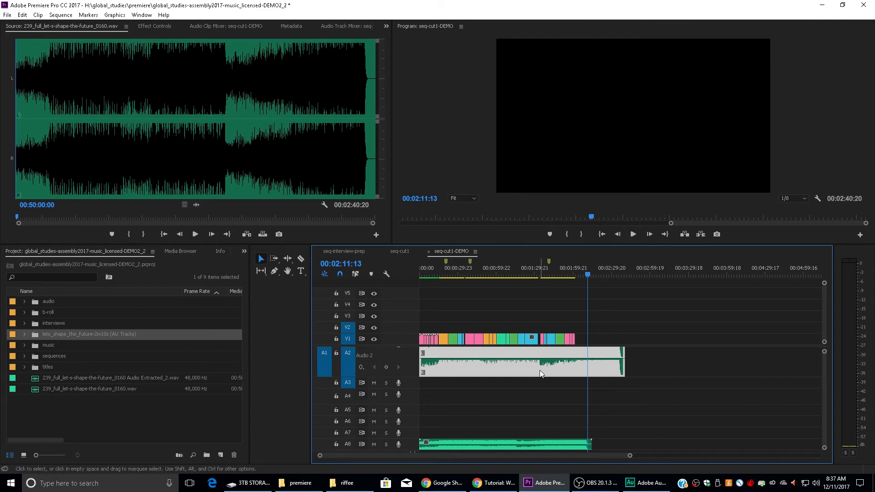
{"action": "key", "text": "Delete"}
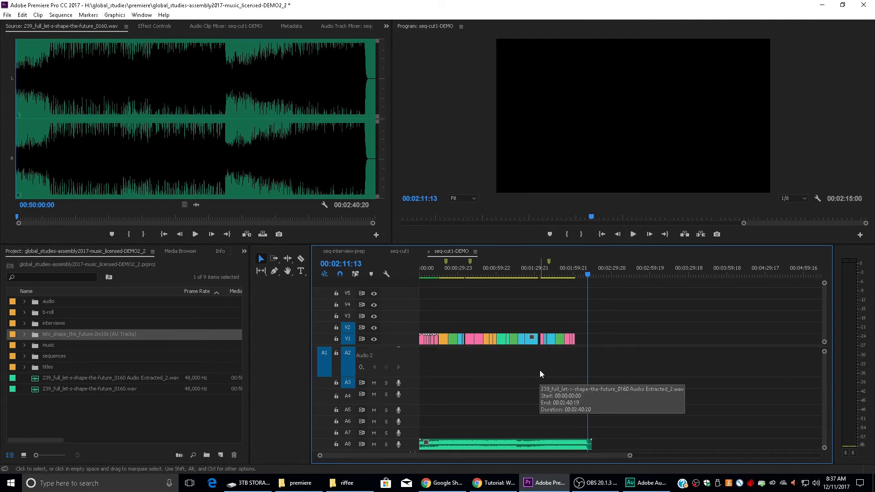
{"action": "left_click_drag", "start_coordinate": [548, 441], "coordinate": [523, 366]}
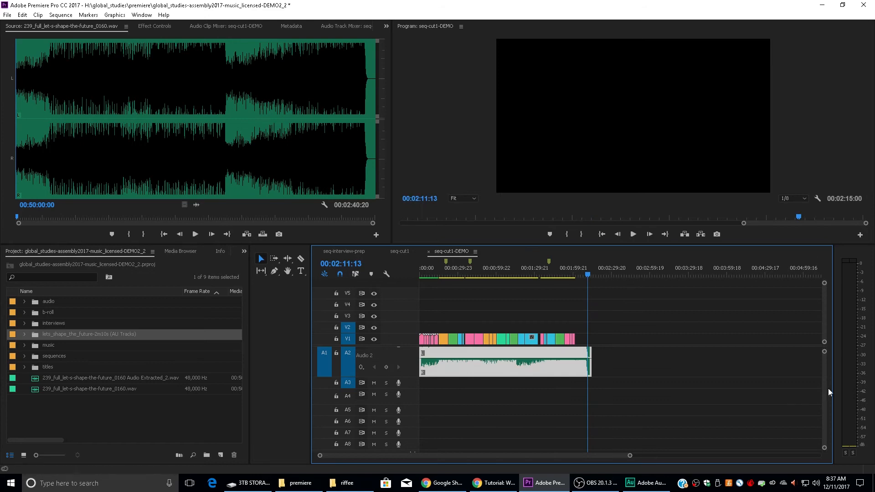
{"action": "scroll", "coordinate": [825, 379], "scroll_direction": "up", "scroll_amount": 1}
{"action": "scroll", "coordinate": [825, 381], "scroll_direction": "up", "scroll_amount": 2}
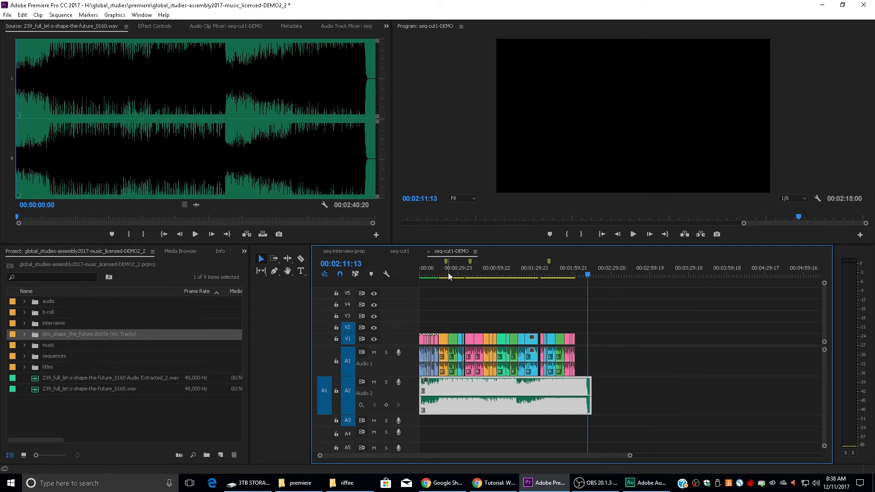
- Play the sequence's opening with the remixed music and return to 00:00:00:00
{"action": "key", "text": "Home"}
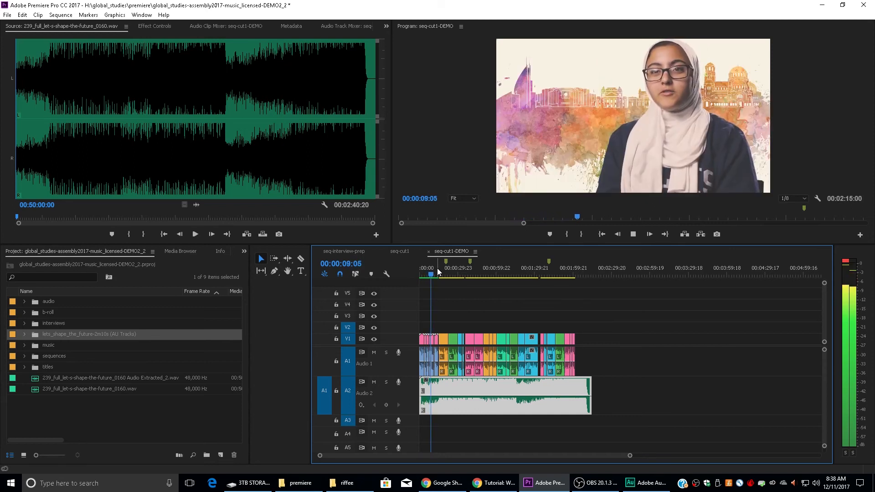
{"action": "key", "text": "space"}
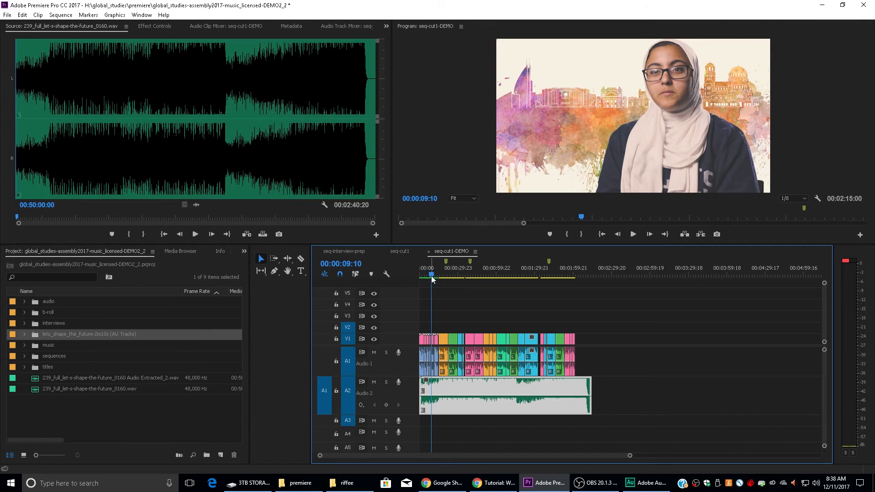
{"action": "key", "text": "Home"}
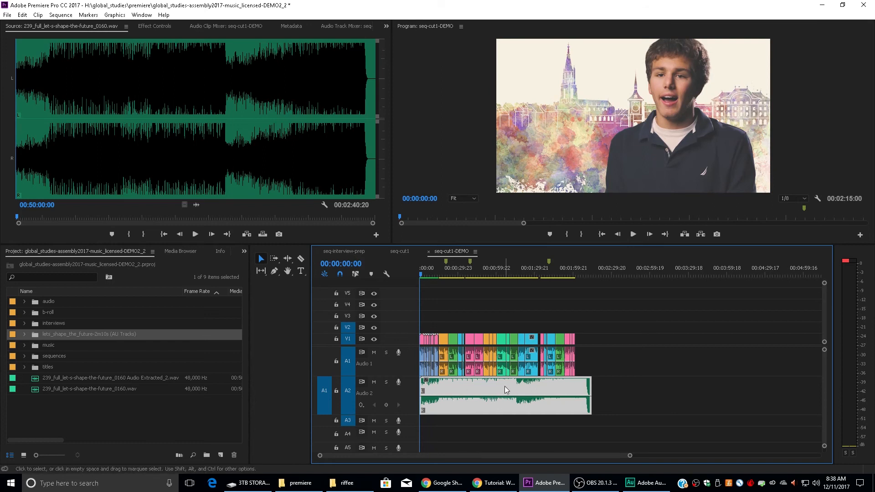
- Adjust the A2 music clip's gain by -12 dB and play the opening seconds to check the balance with the voices
{"action": "key", "text": "g"}
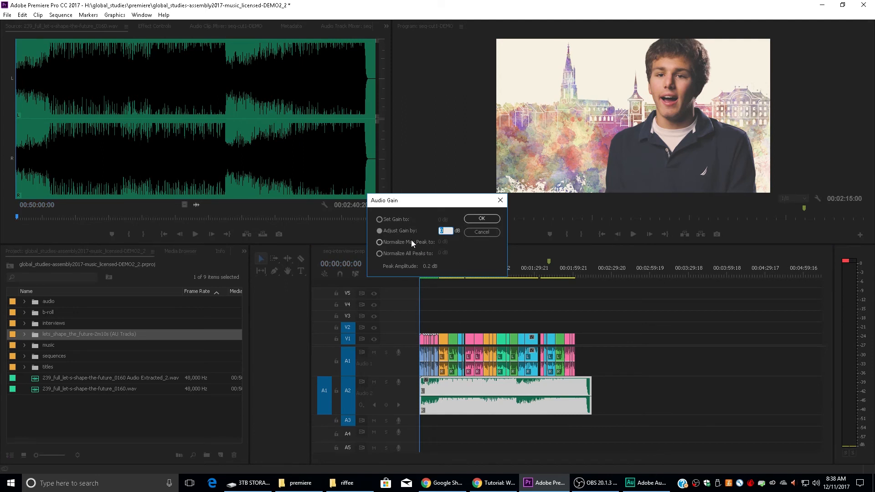
{"action": "type", "text": "-12"}
{"action": "left_click", "coordinate": [482, 219]}
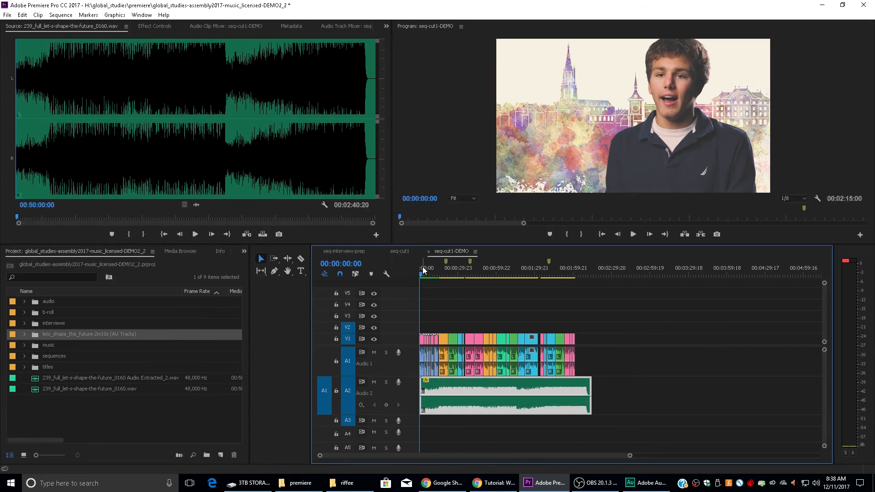
{"action": "key", "text": "space"}
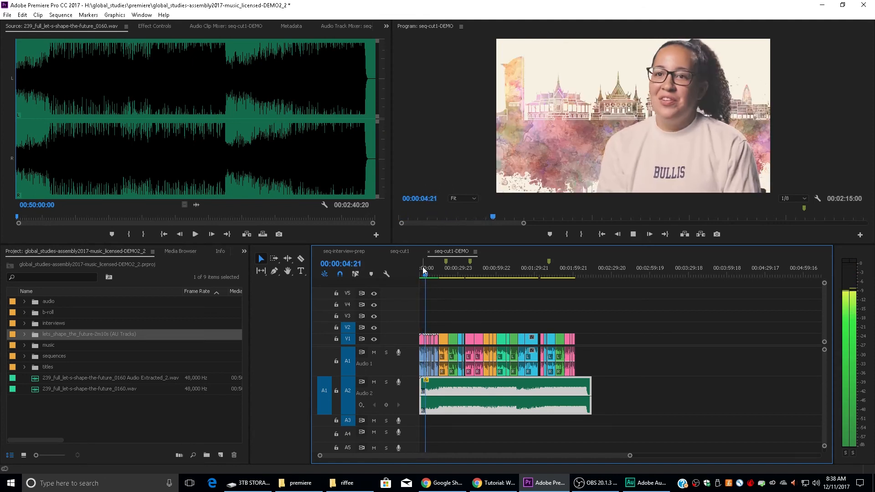
{"action": "key", "text": "space"}
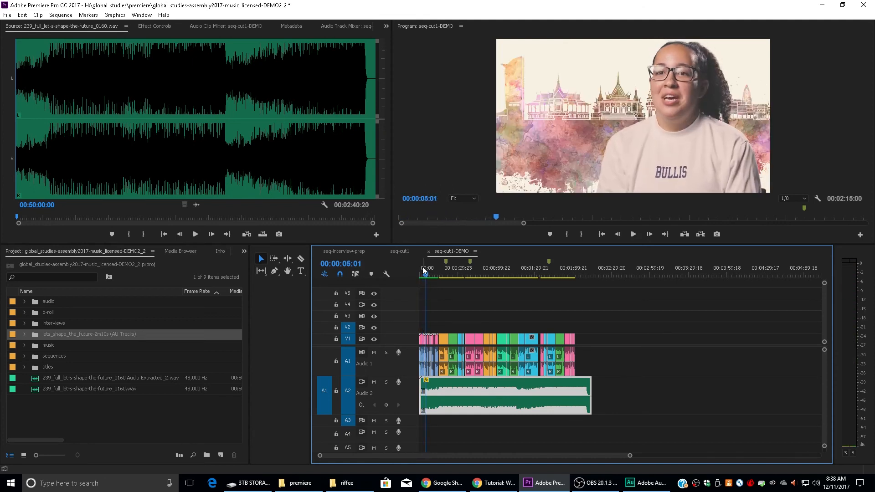
- Lower the A2 music clip's gain further, entering -13 dB as its absolute gain, and apply the change
{"action": "key", "text": "g"}
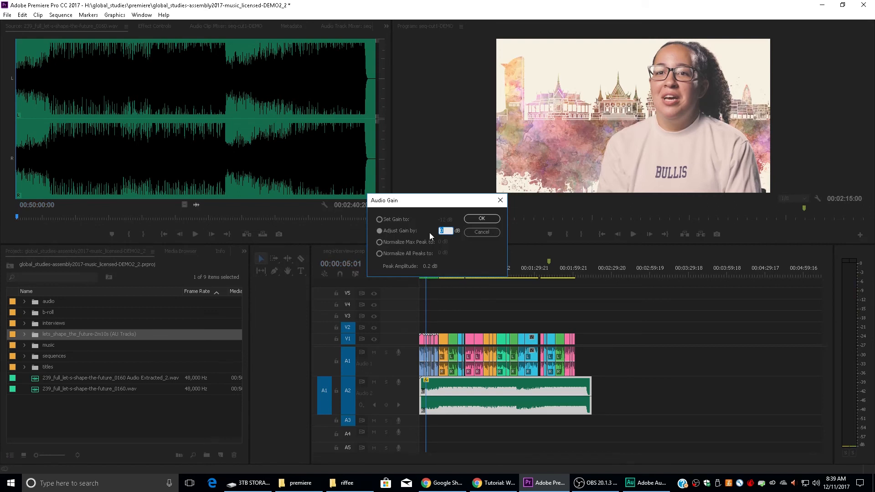
{"action": "left_click", "coordinate": [396, 219]}
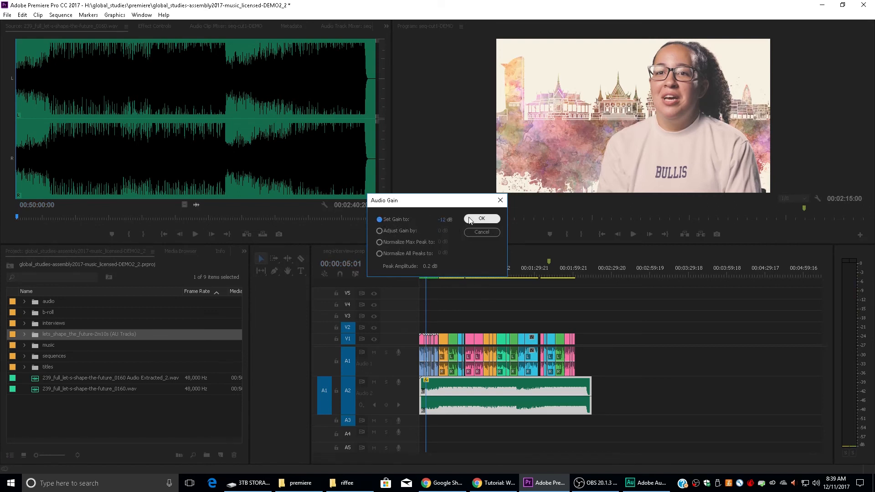
{"action": "type", "text": "-13"}
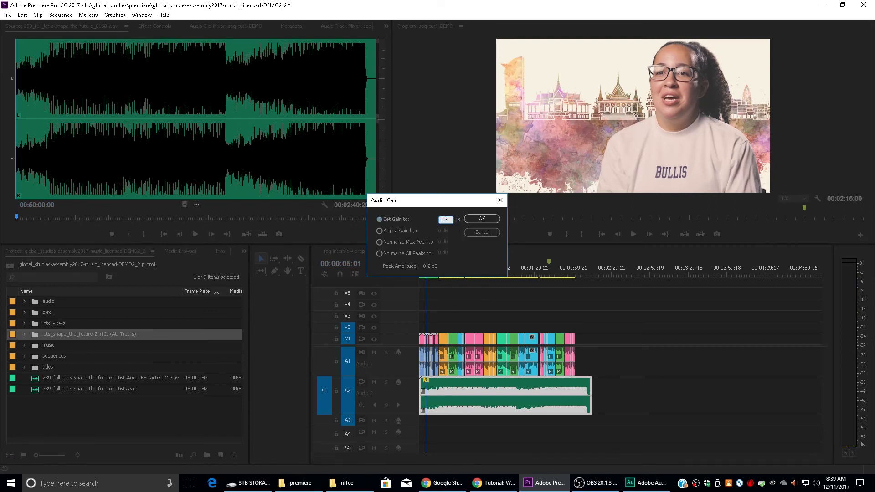
{"action": "type", "text": "2"}
{"action": "left_click", "coordinate": [441, 231]}
{"action": "left_click", "coordinate": [483, 220]}
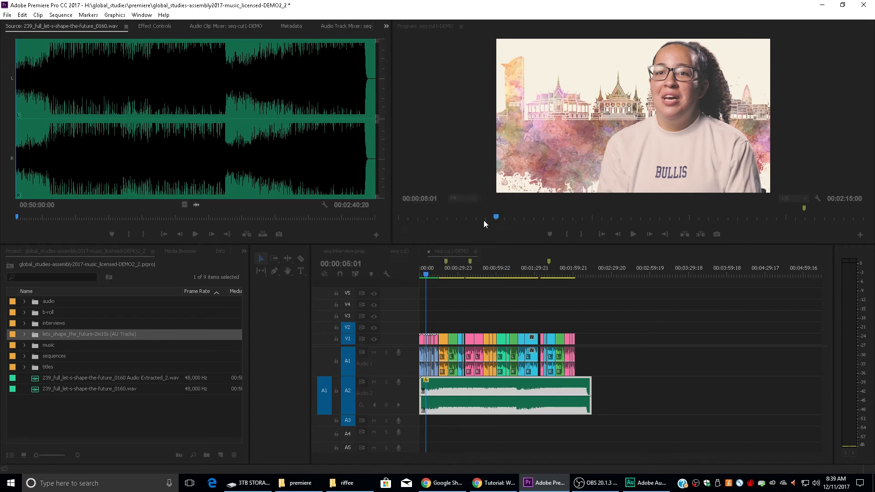
- Play the sequence on to 00:00:10:18 and check the peak amplitude of the A1 interview clip at that point without changing its gain
{"action": "key", "text": "space"}
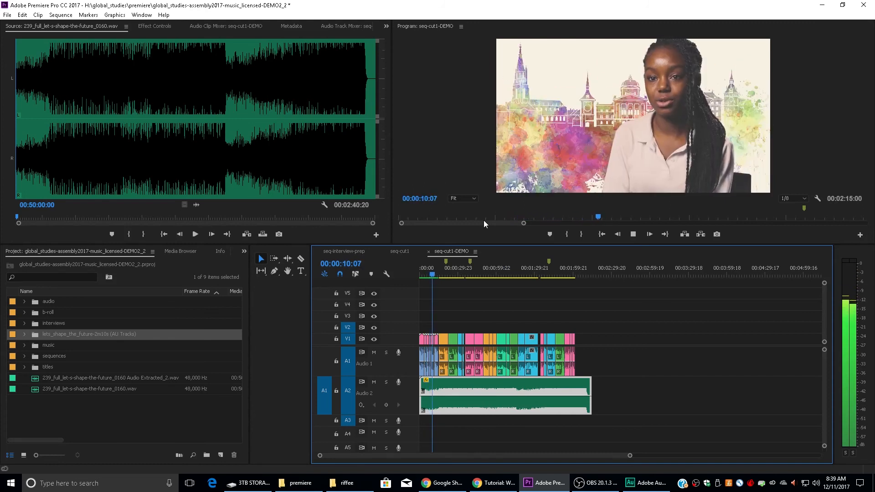
{"action": "key", "text": "space"}
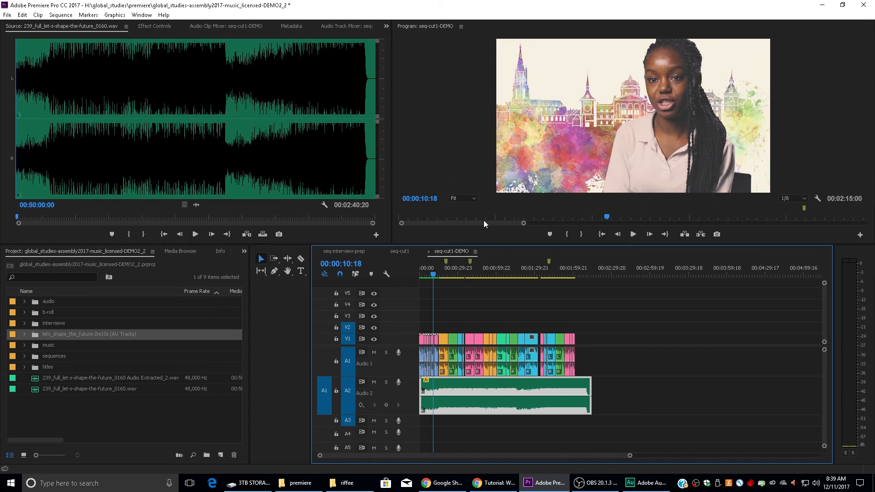
{"action": "key", "text": "z"}
{"action": "left_click", "coordinate": [441, 359]}
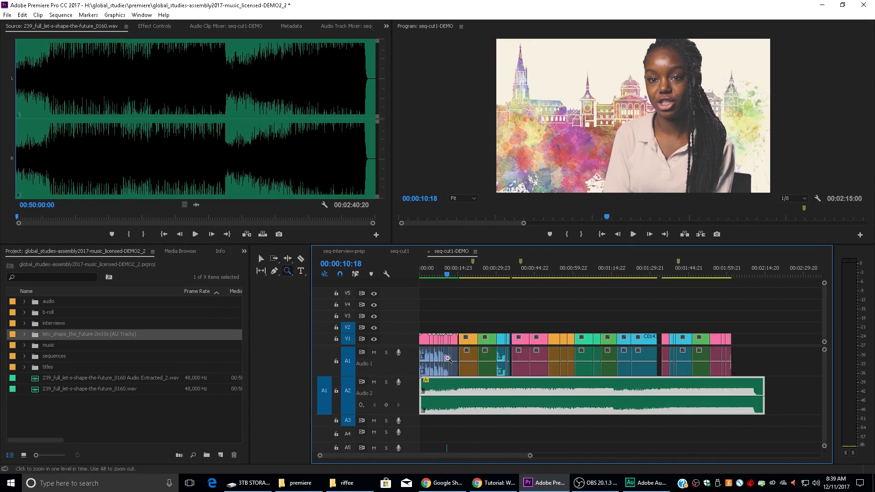
{"action": "left_click", "coordinate": [441, 360]}
{"action": "left_click", "coordinate": [495, 359]}
{"action": "left_click", "coordinate": [522, 354]}
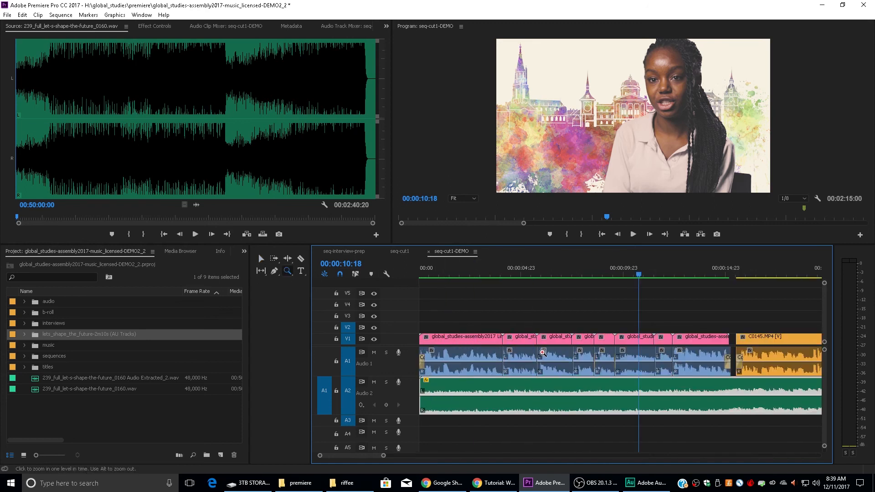
{"action": "key", "text": "v"}
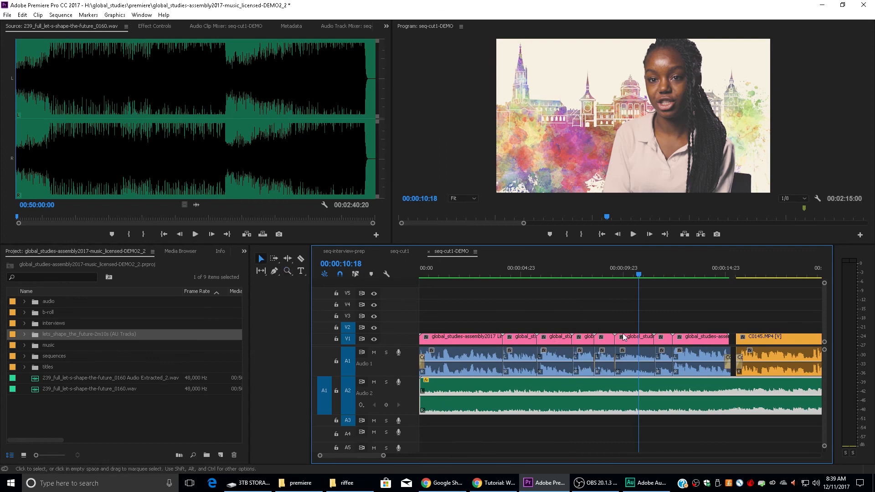
{"action": "left_click", "coordinate": [635, 356]}
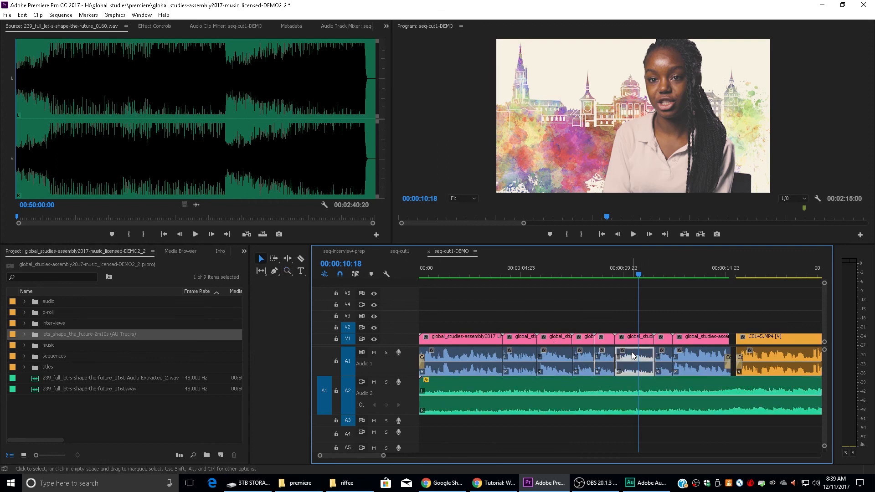
{"action": "key", "text": "g"}
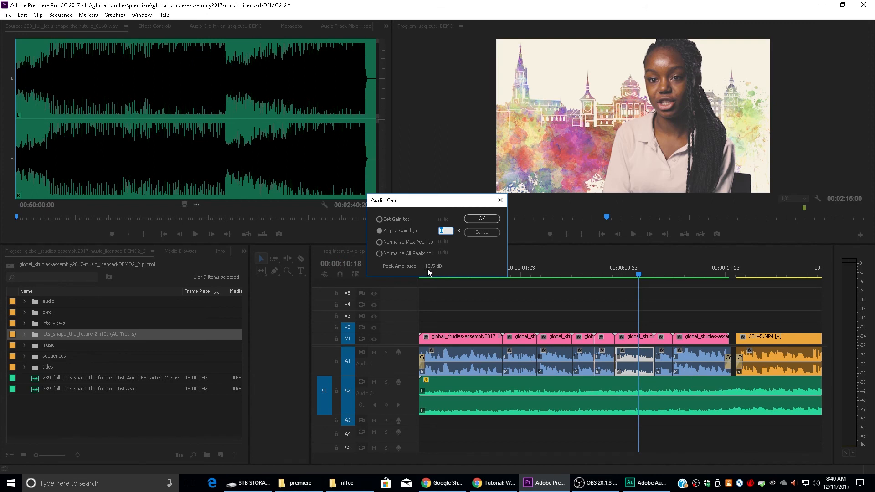
{"action": "left_click", "coordinate": [473, 232]}
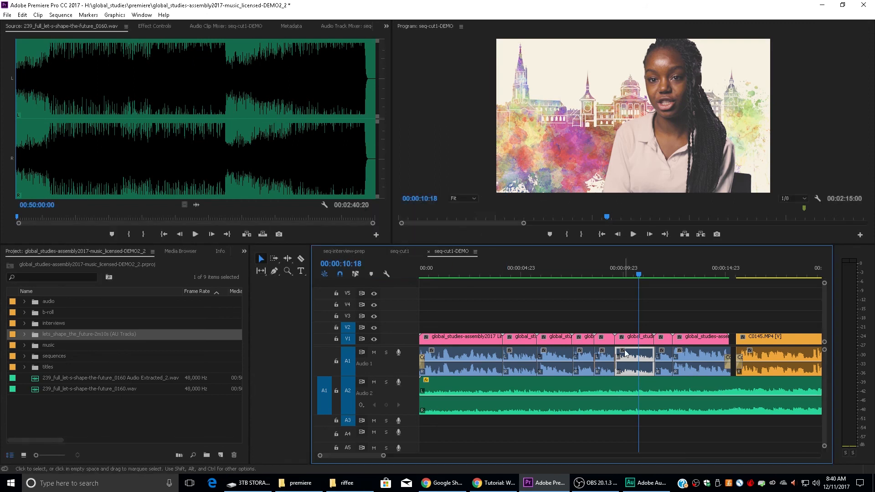
- Check the peak amplitude of the last blue interview clip on A1 for comparison, without changing its gain
{"action": "left_click", "coordinate": [692, 357]}
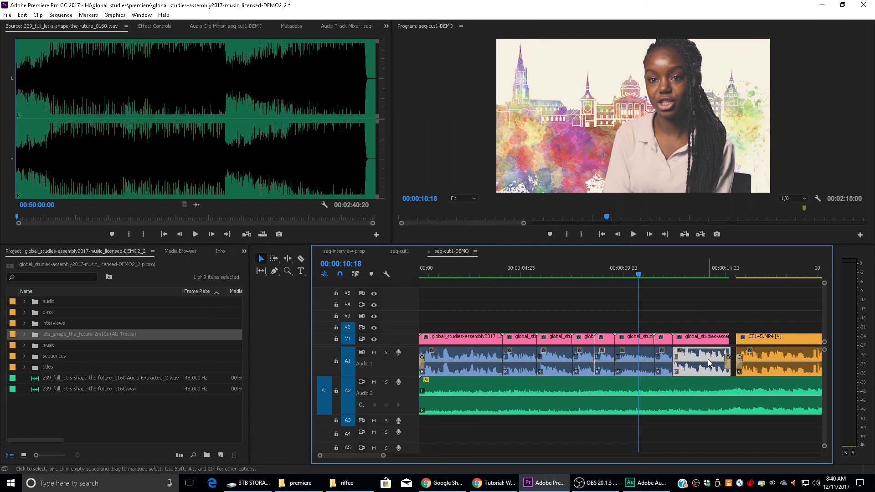
{"action": "key", "text": "g"}
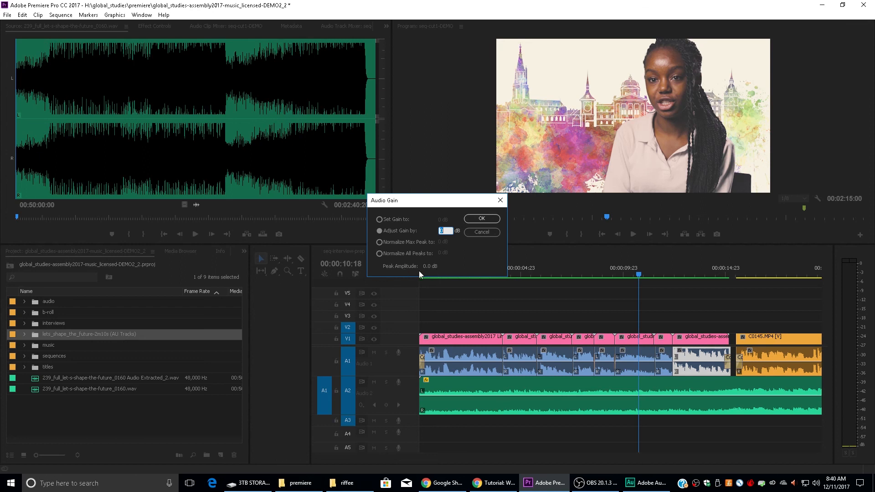
{"action": "left_click", "coordinate": [482, 232]}
- Raise the gain of the A1 interview clip at 00:00:10:18 by 4 dB and play it to judge the level
{"action": "left_click", "coordinate": [638, 358]}
{"action": "key", "text": "g"}
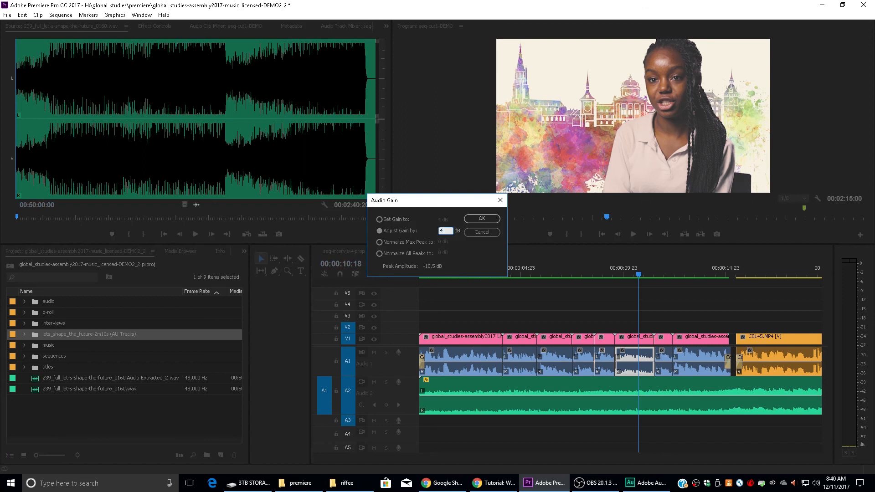
{"action": "left_click", "coordinate": [482, 219]}
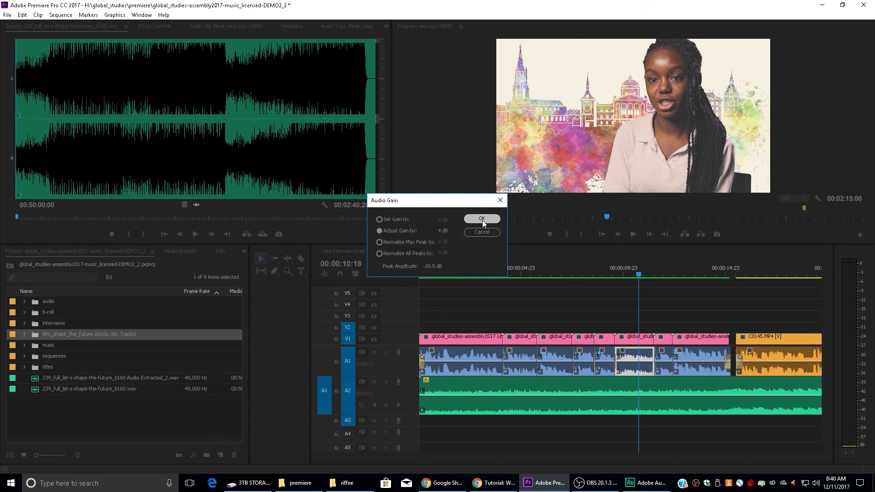
{"action": "left_click", "coordinate": [601, 267]}
{"action": "key", "text": "space"}
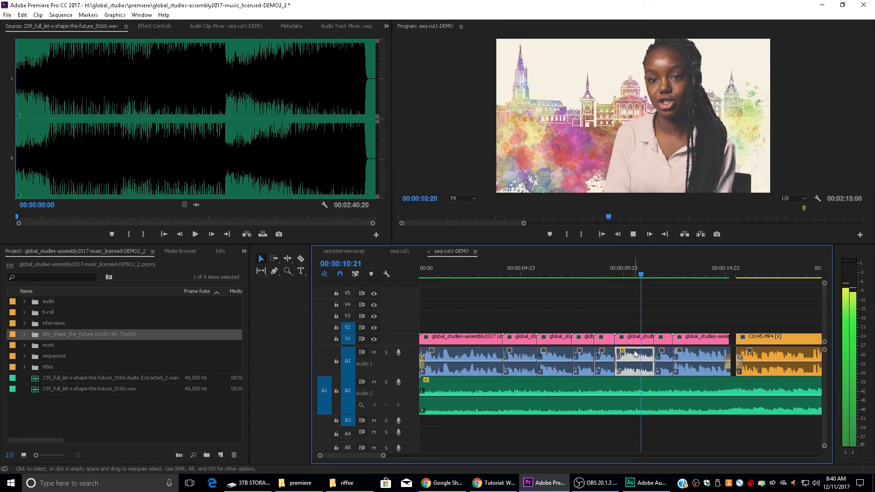
{"action": "key", "text": "space"}
- Raise the same A1 interview clip's gain by another 4 dB and play it through into the next speaker
{"action": "type", "text": "g"}
{"action": "type", "text": "4"}
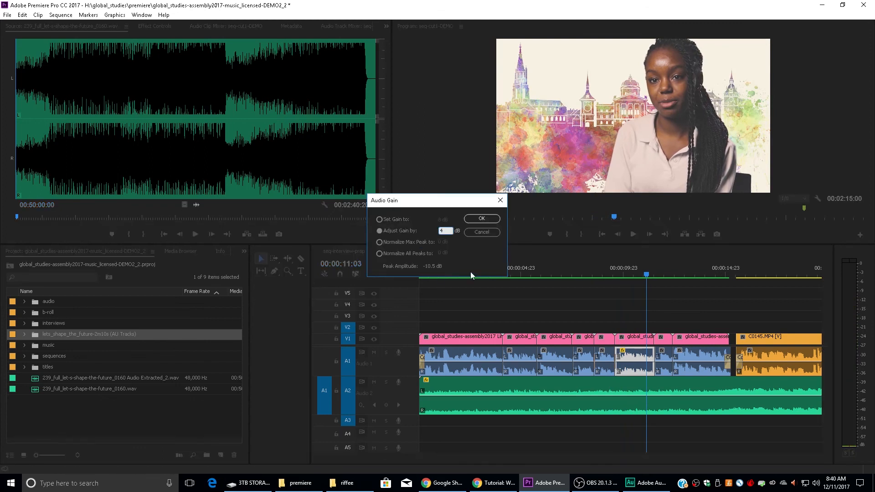
{"action": "left_click", "coordinate": [478, 219]}
{"action": "left_click", "coordinate": [612, 272]}
{"action": "key", "text": "space"}
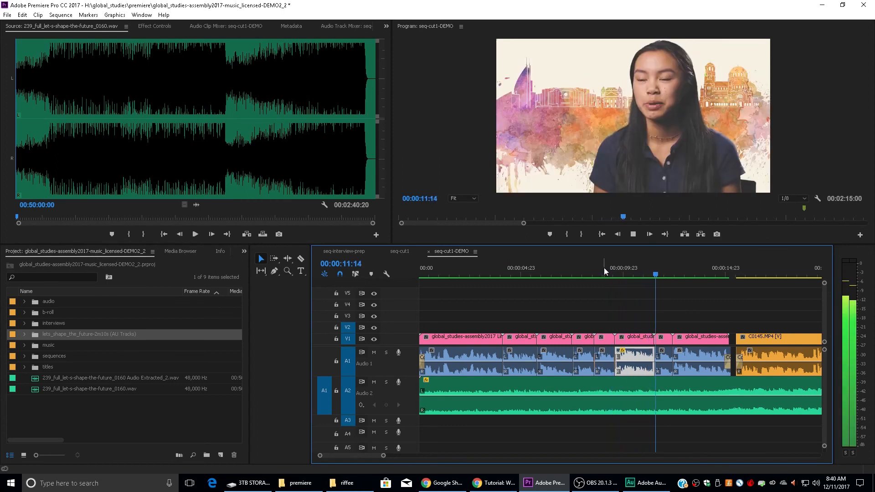
{"action": "key", "text": "space"}
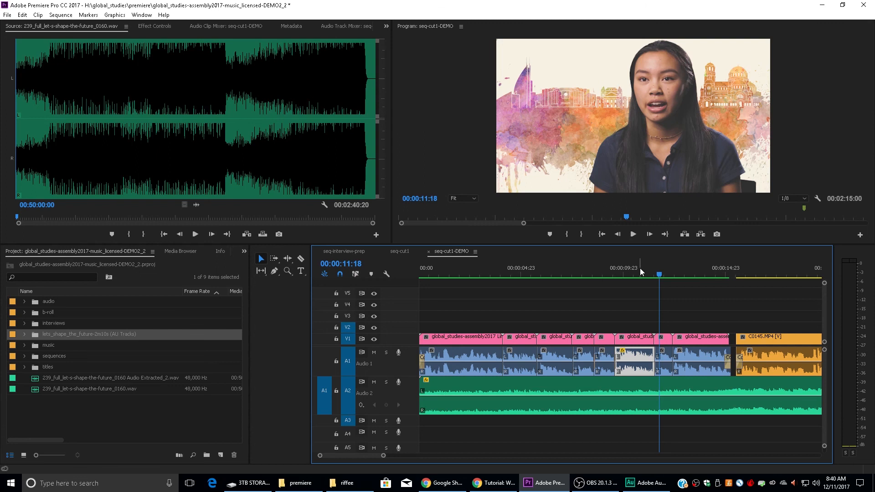
- Return to 00:00:10:18, adjust the A1 interview clip's gain by -4 dB, and play the passage up to about 00:00:12:02
{"action": "left_click", "coordinate": [640, 268]}
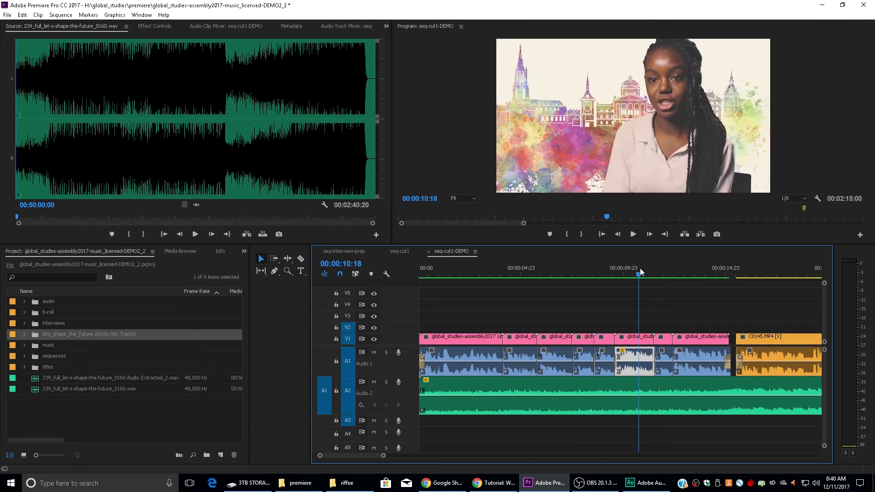
{"action": "type", "text": "g"}
{"action": "type", "text": "-4"}
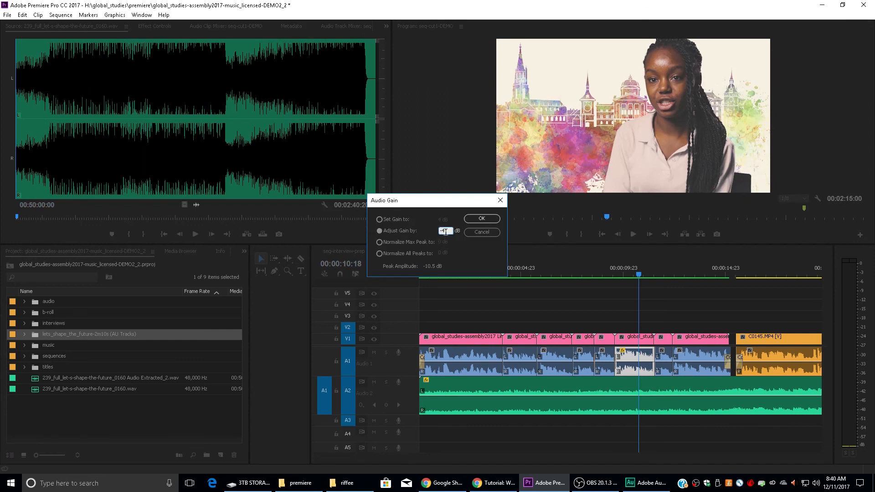
{"action": "left_click", "coordinate": [482, 219]}
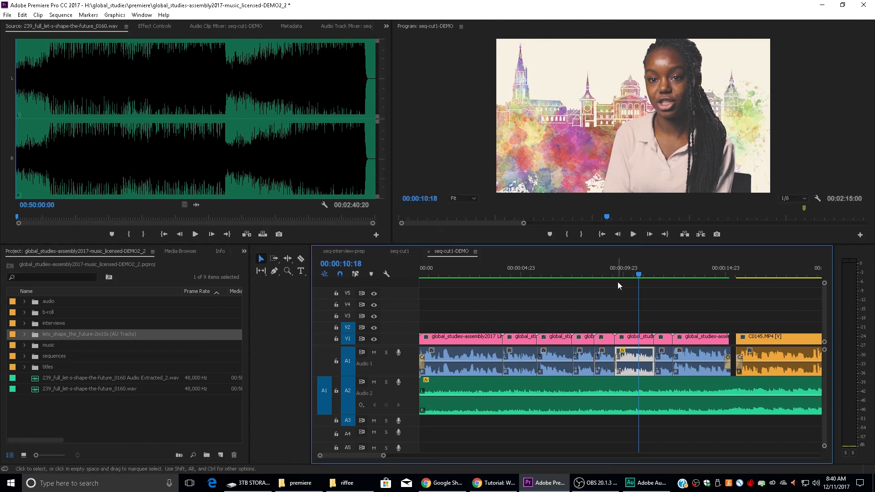
{"action": "key", "text": "space"}
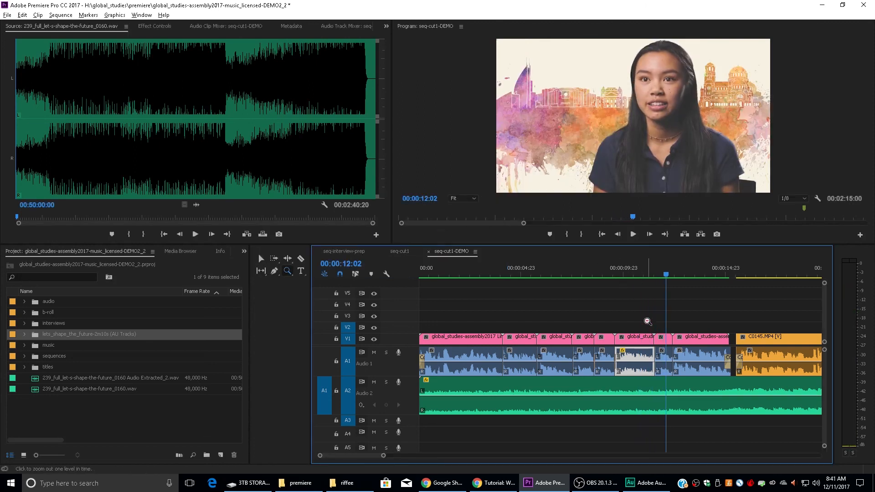
- Select the remixed music clip on A2 with the whole sequence in view
{"action": "key", "text": "backslash"}
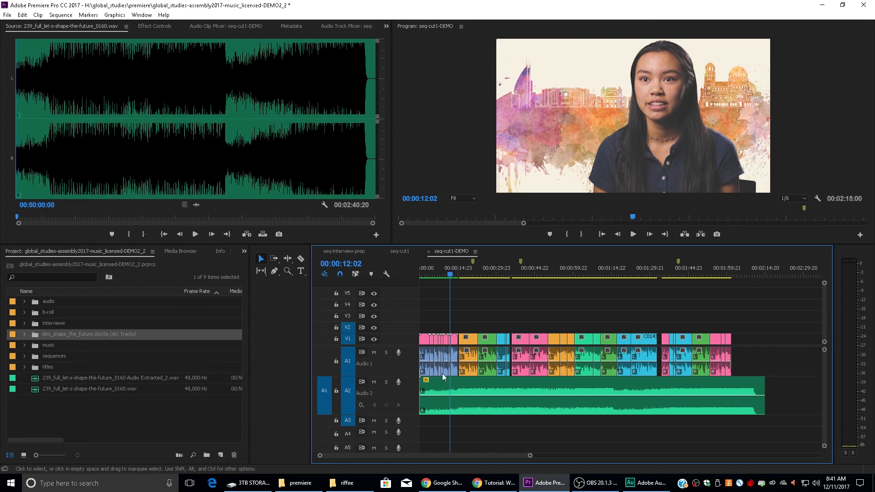
{"action": "left_click", "coordinate": [481, 383]}
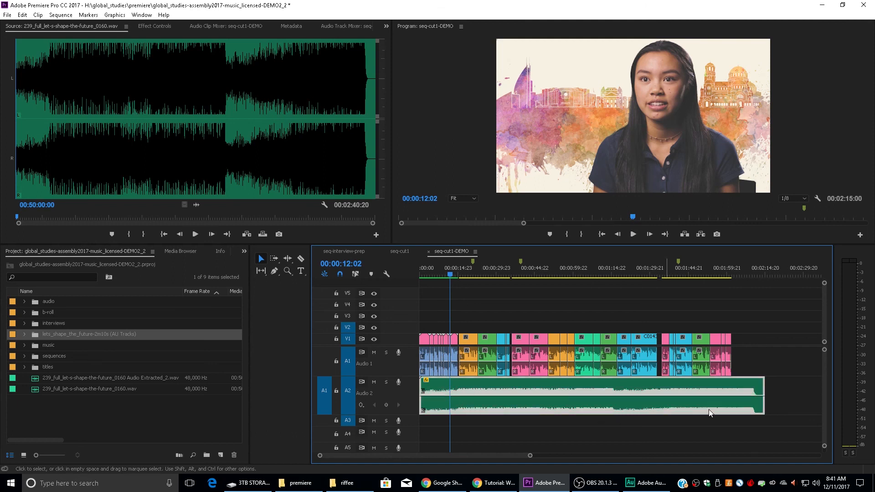